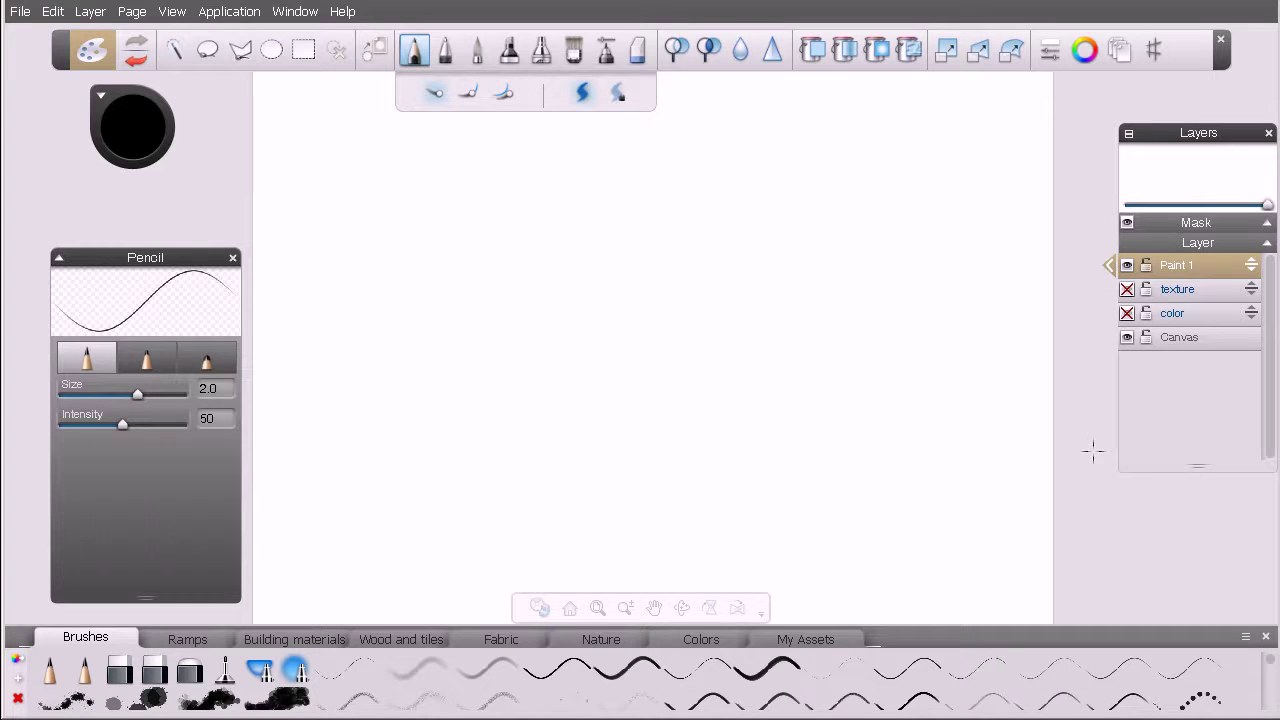
Step: Try a vertical linear gradient fill across the whole canvas on the Paint 1 layer and discard it
click(845, 50)
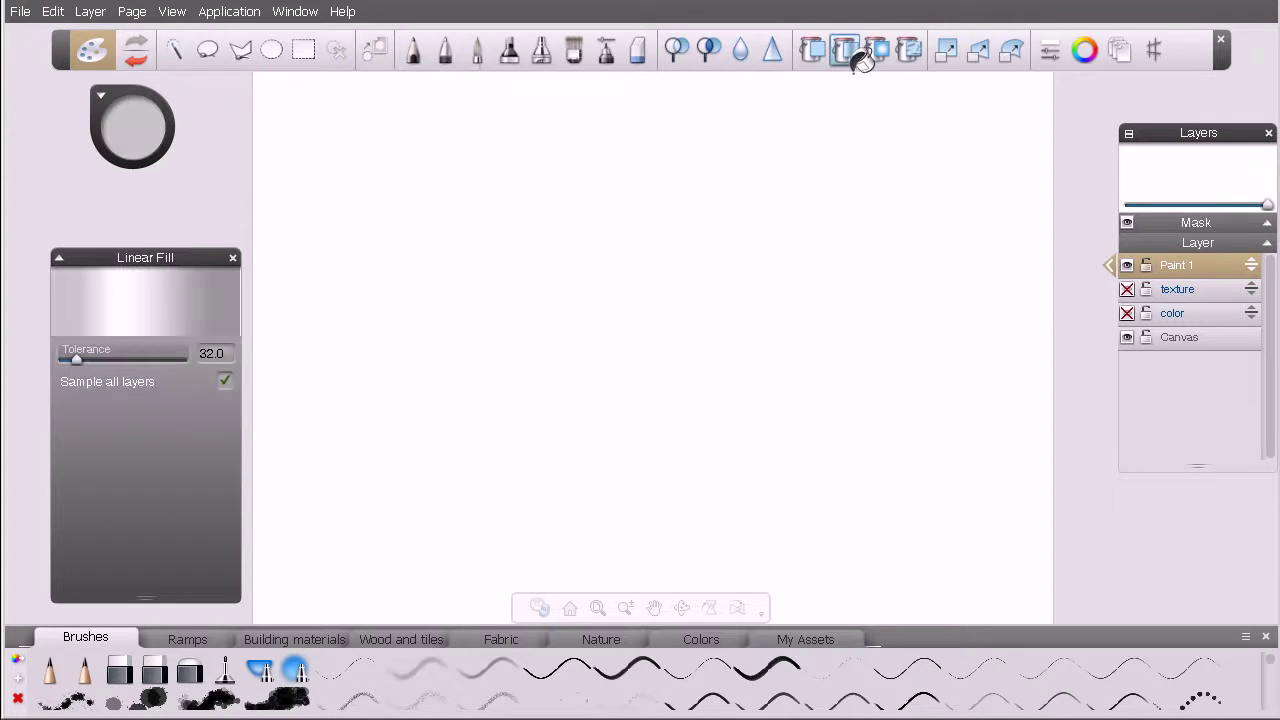
click(642, 282)
drag(650, 353, 643, 506)
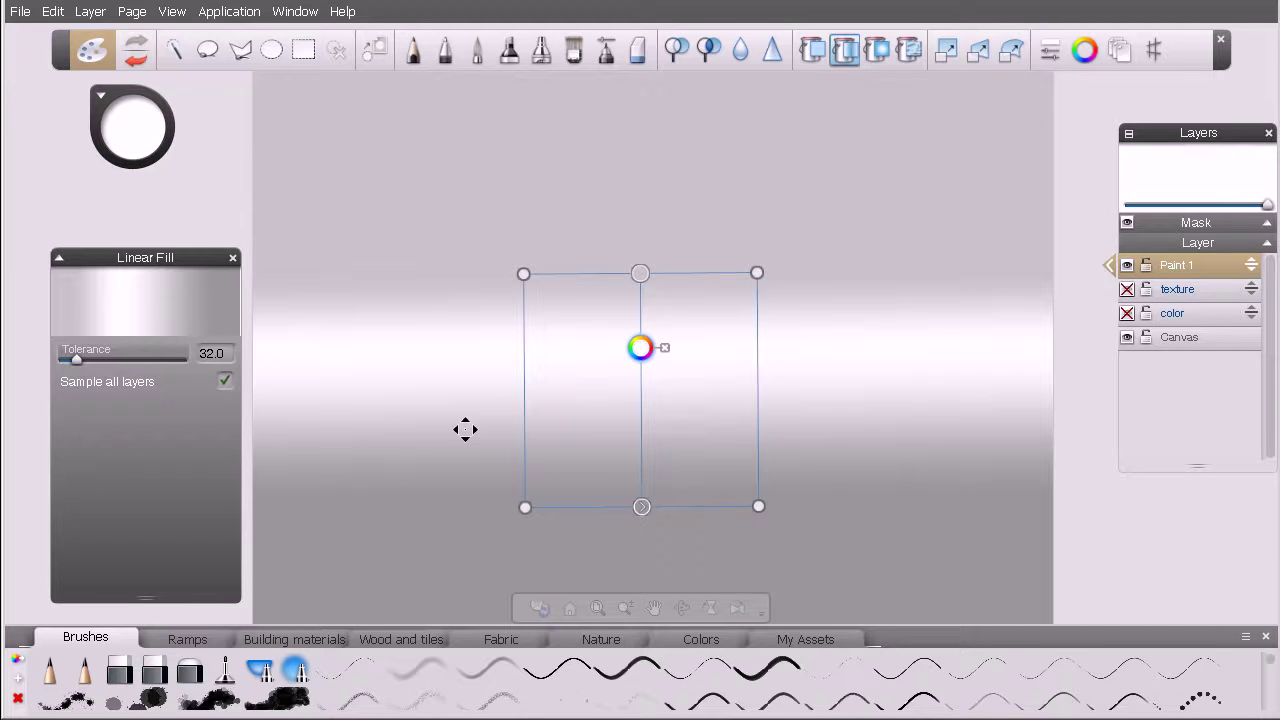
key(Escape)
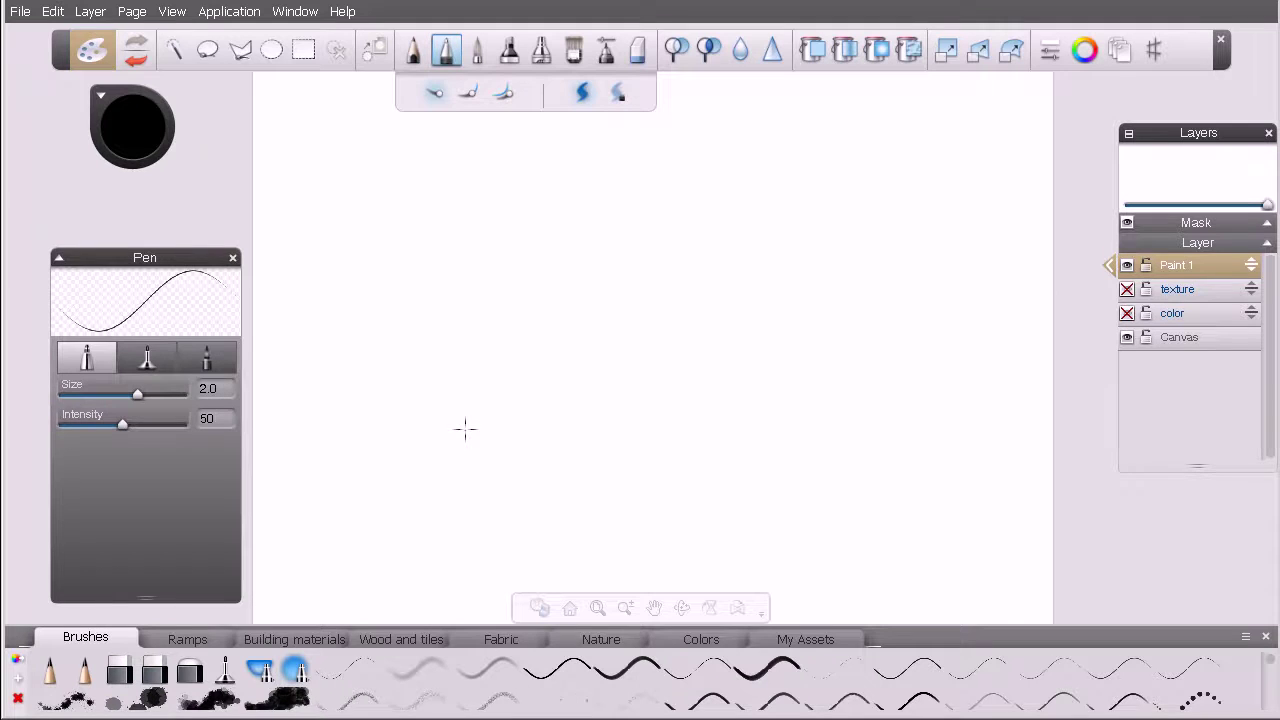
Step: Try a linear gradient fill inside a freehand lasso selection, and discard both the fill and the selection
click(207, 50)
mouse_move(745, 238)
mouse_down()
mouse_move(520, 251)
mouse_move(763, 429)
mouse_move(750, 268)
mouse_up()
click(844, 52)
drag(624, 304, 622, 486)
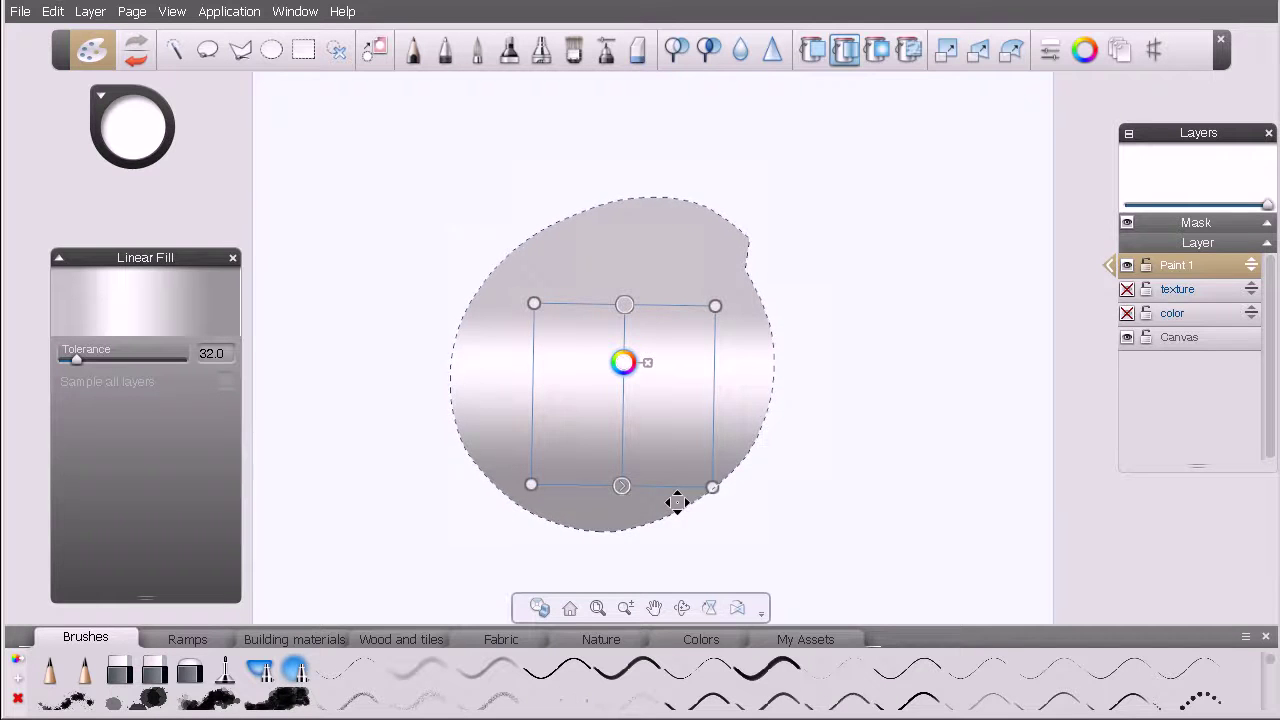
key(Escape)
key(ctrl+d)
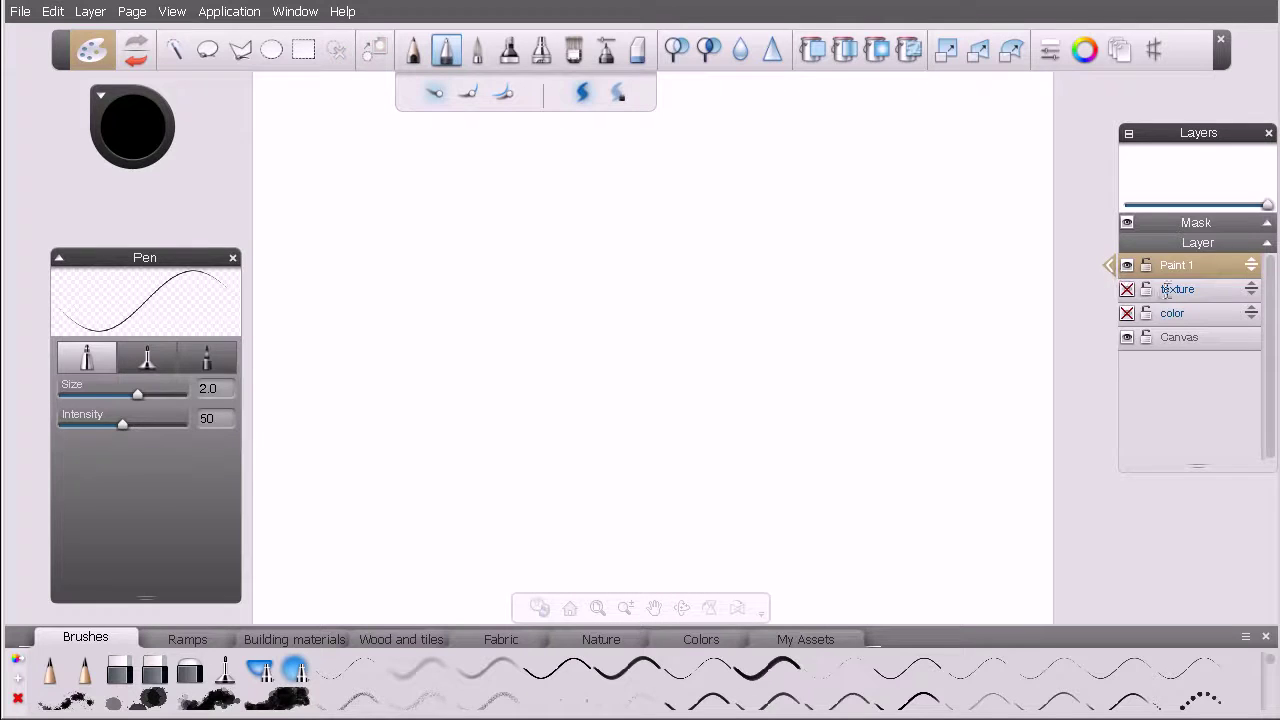
Step: Make the texture layer active and visible, with the shoe outline framed larger on the canvas
click(1160, 289)
click(1127, 289)
key(space)
drag(856, 528, 858, 479)
key(space)
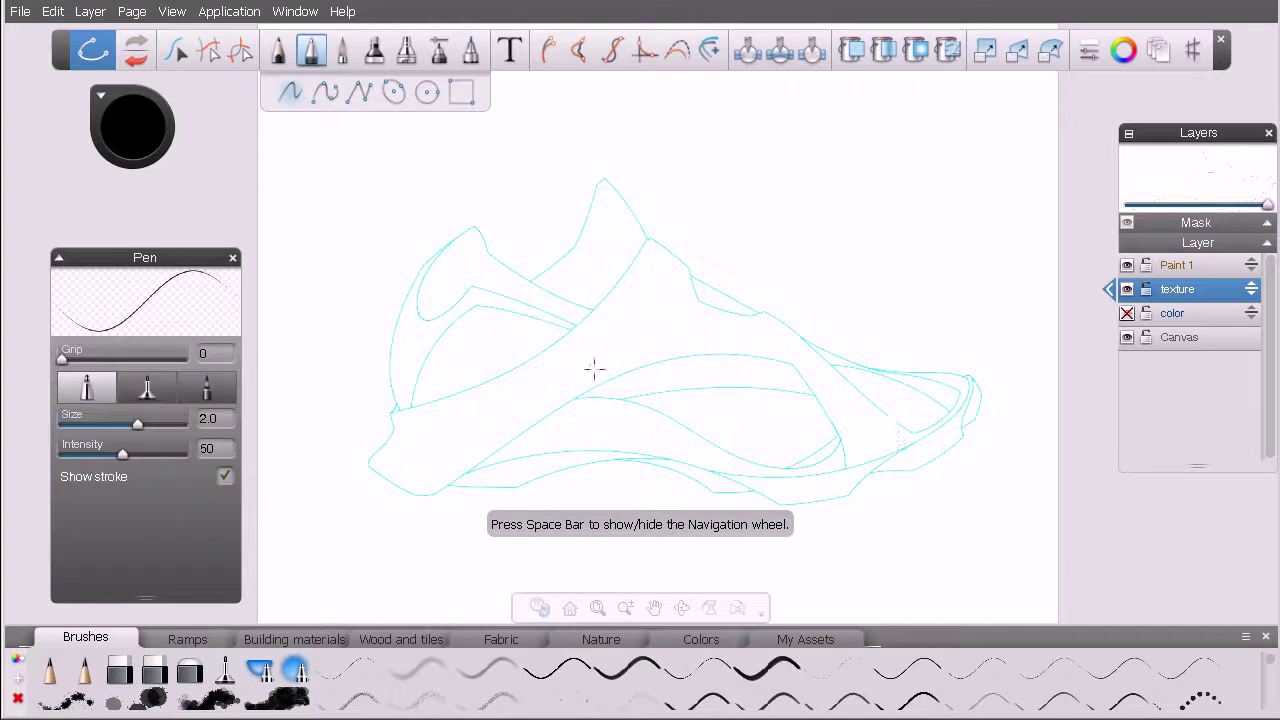
key(space)
drag(688, 308, 729, 354)
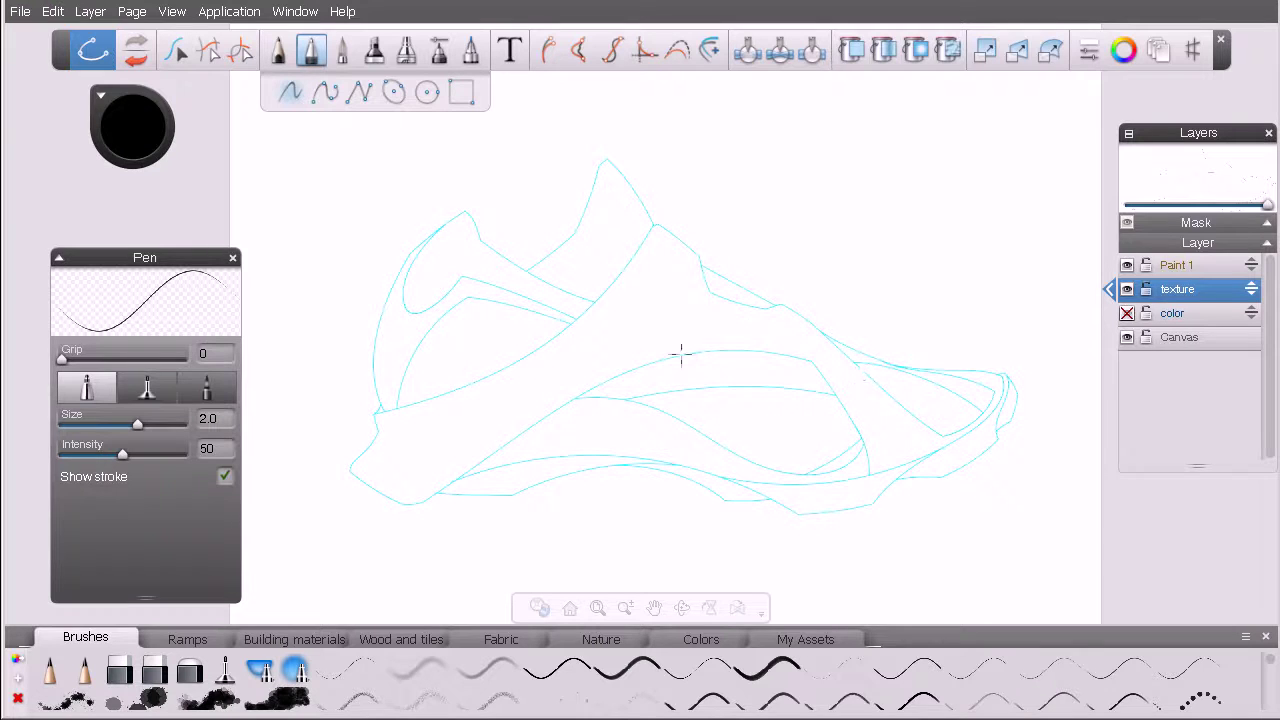
key(space)
drag(837, 449, 849, 429)
Step: Show the color layer and compare the shoe with the texture layer hidden and shown
click(1128, 314)
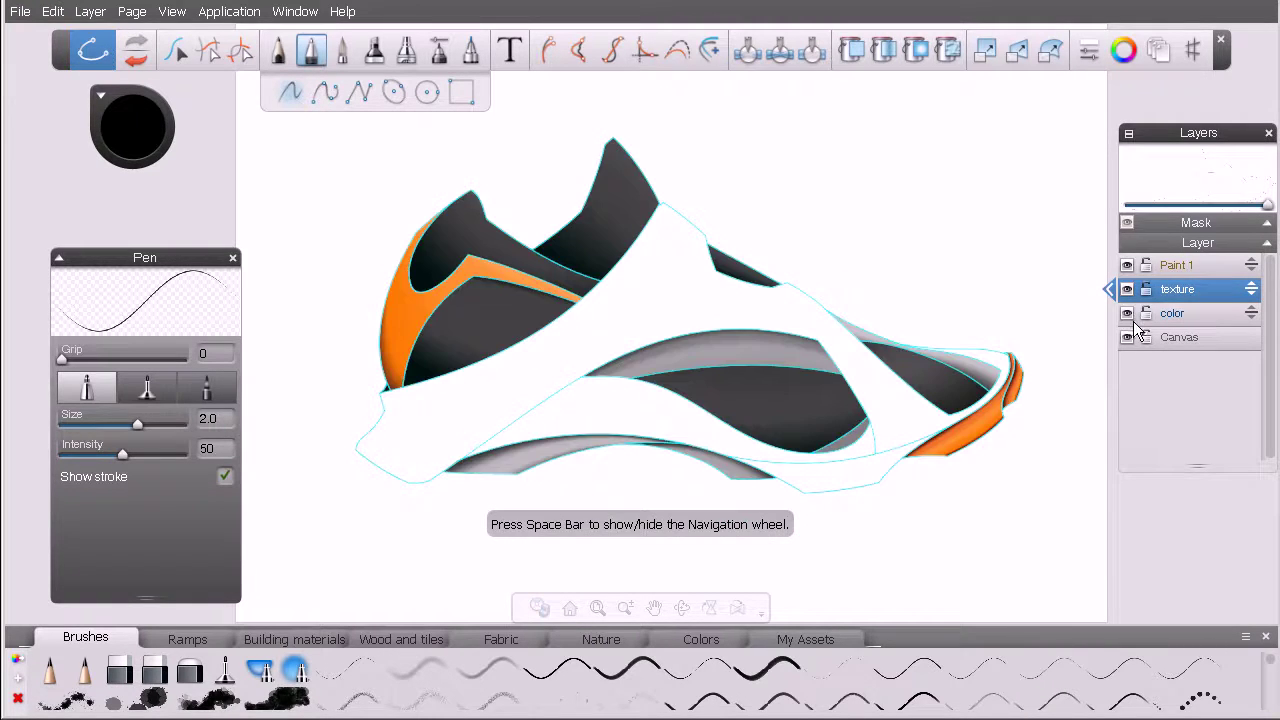
click(1127, 293)
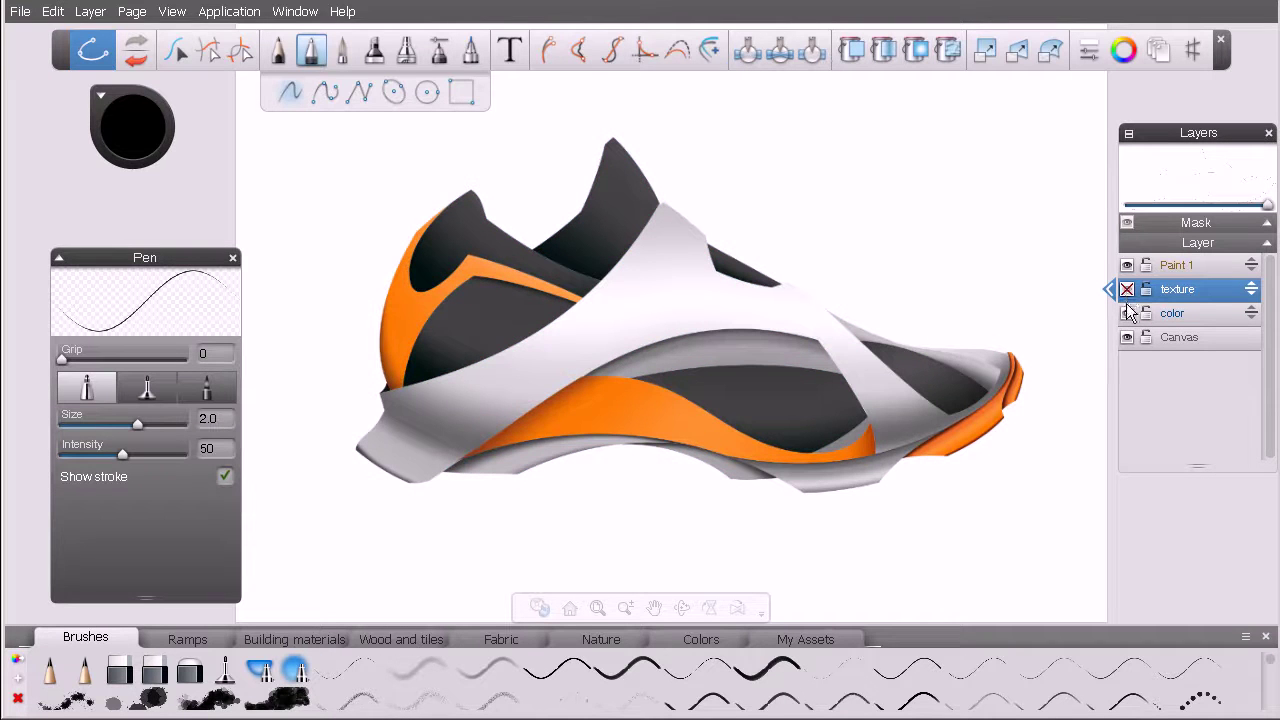
click(1127, 291)
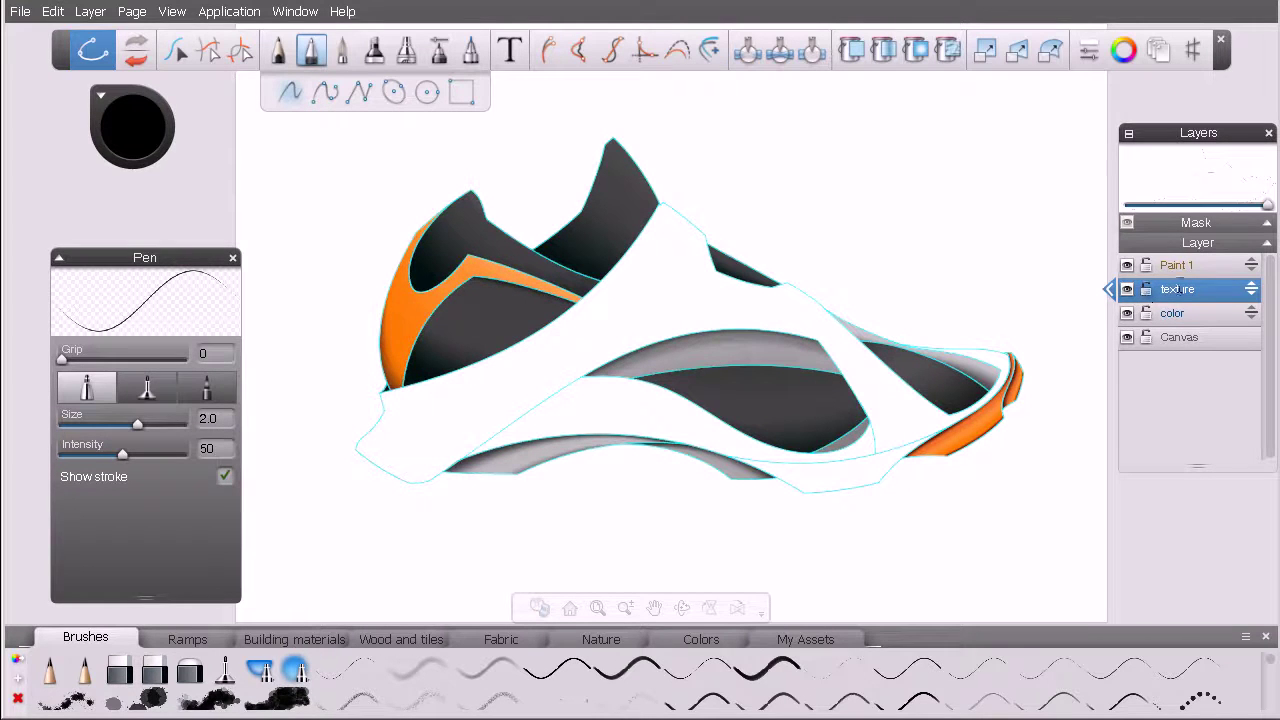
Step: Remove the white fills covering the shoe's strap, midsole band and front sole on the texture layer
key(s)
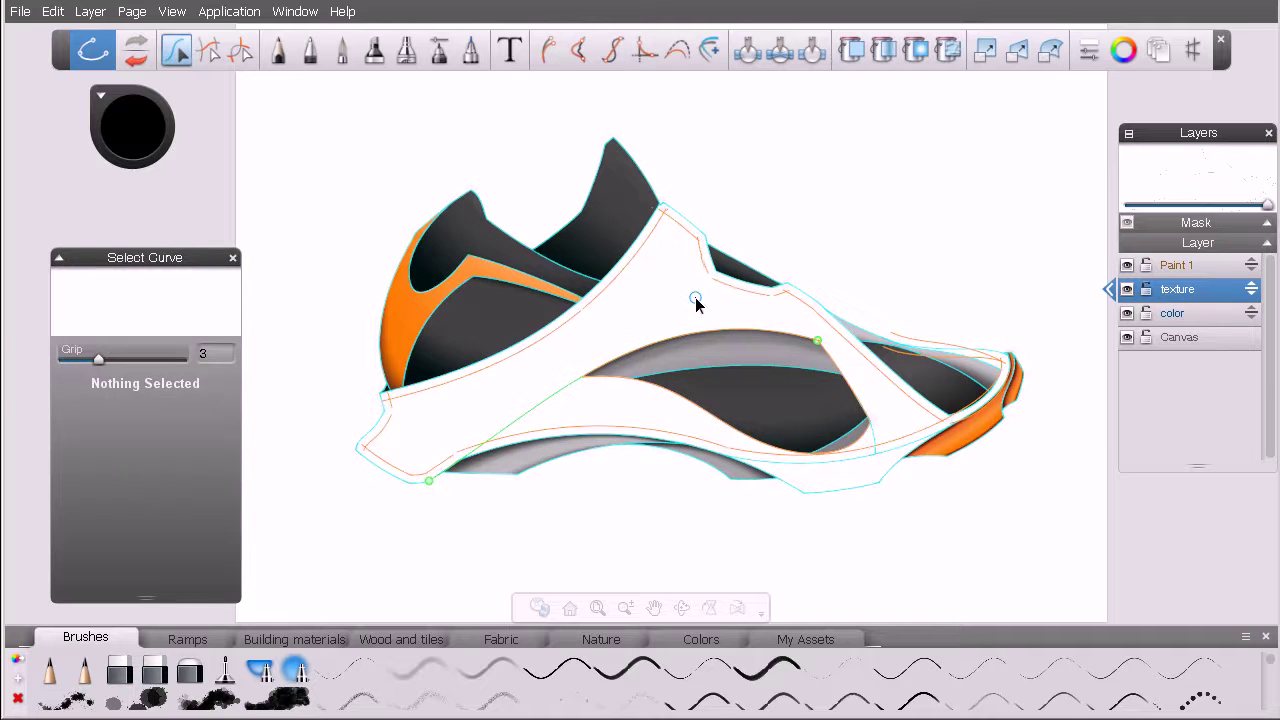
double_click(694, 296)
click(885, 395)
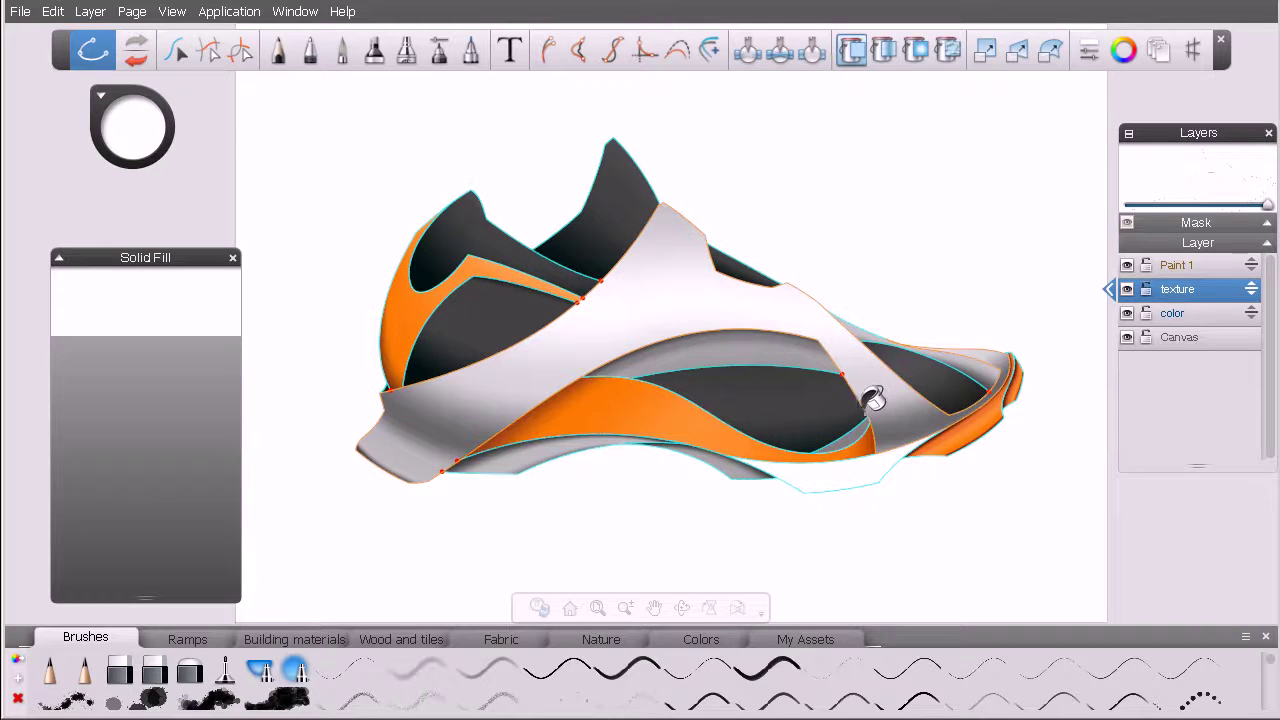
key(s)
key(f)
click(846, 481)
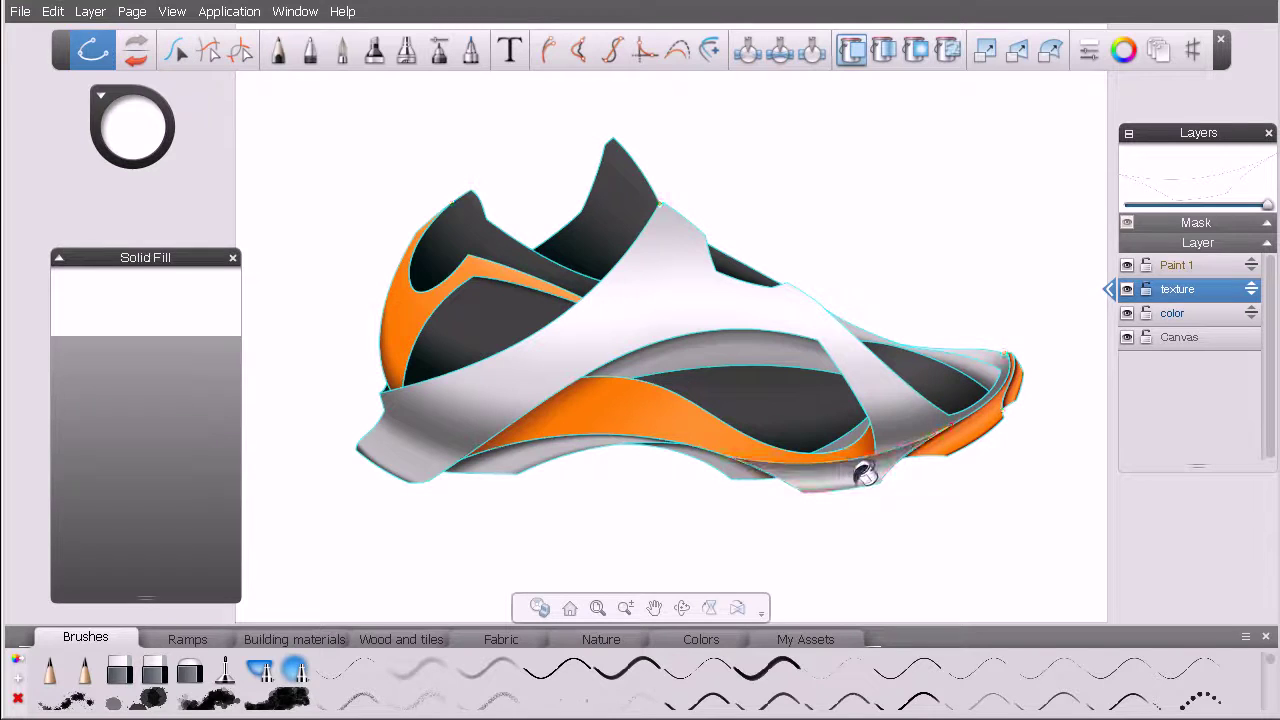
Step: Activate Texture Fill, move its settings higher and enlarge the asset library
key(s)
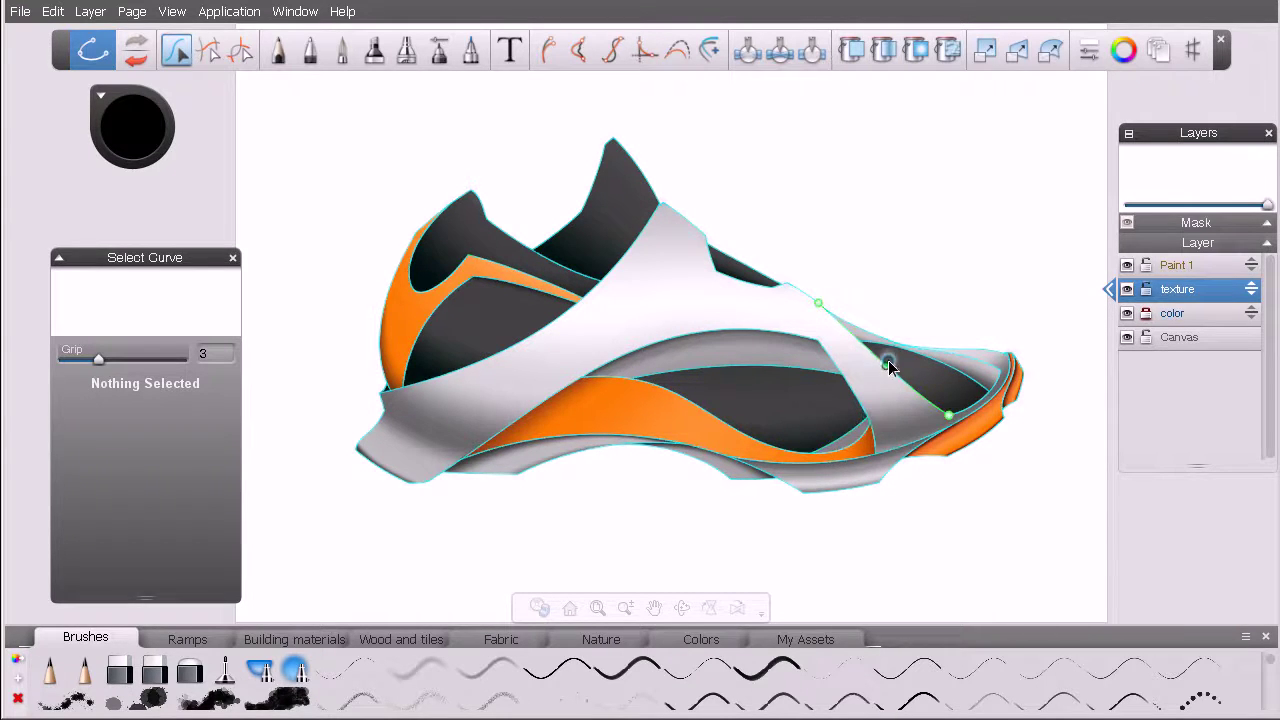
click(947, 53)
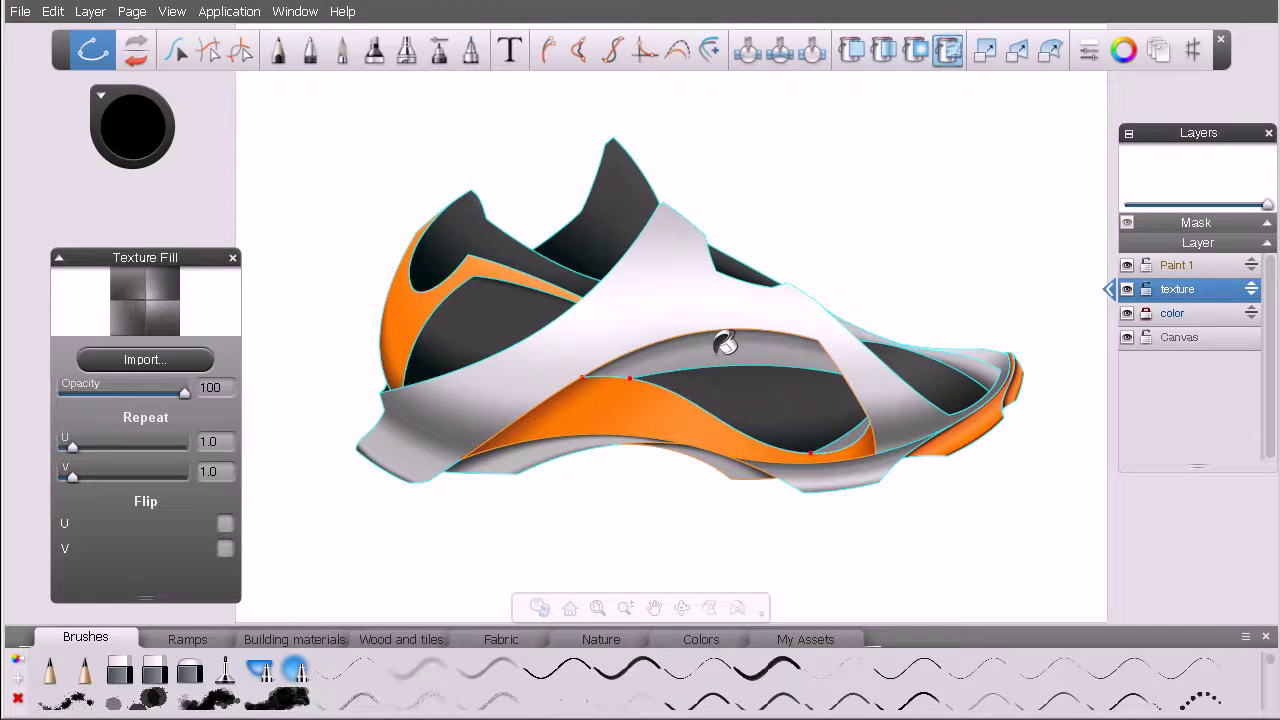
drag(176, 256, 178, 208)
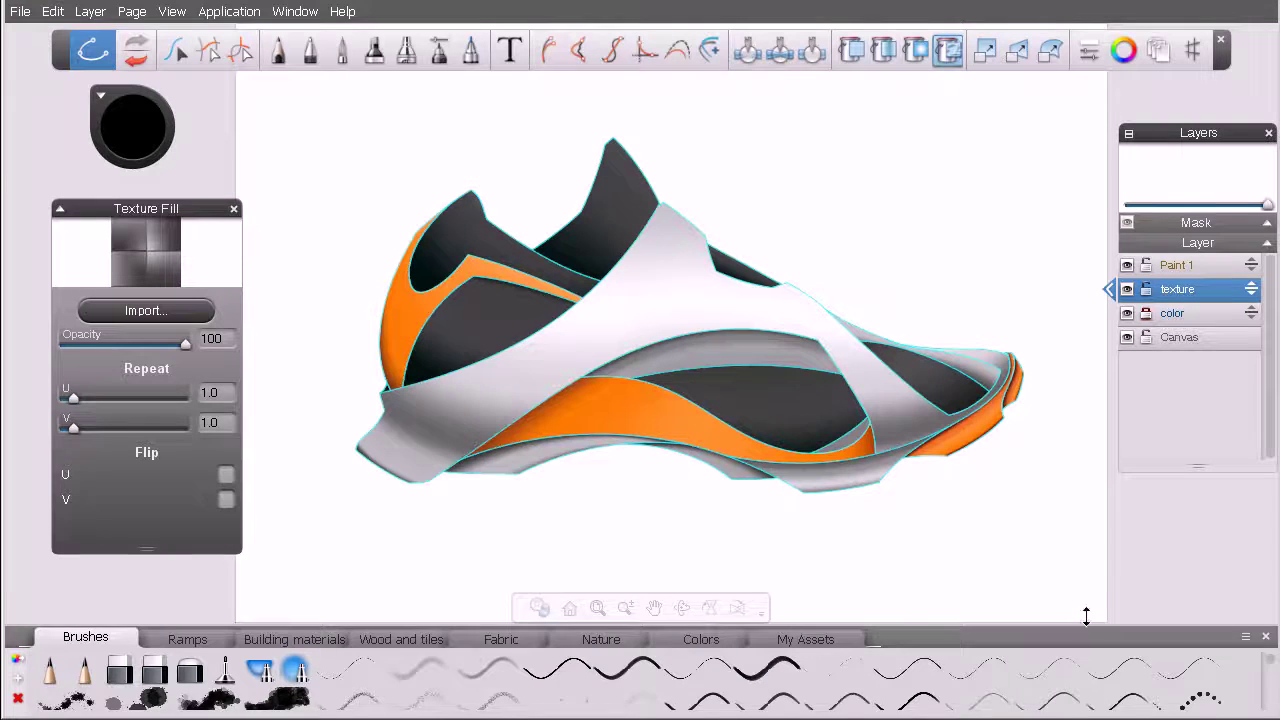
drag(1086, 621, 1092, 545)
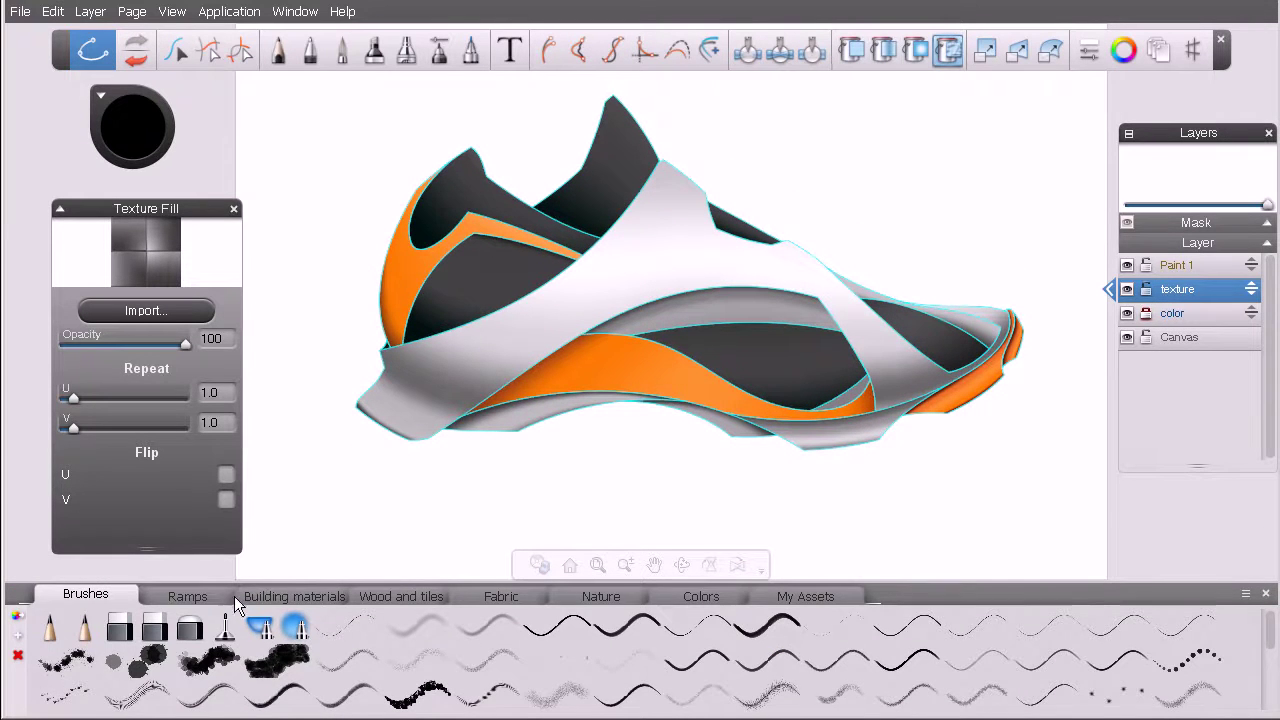
Step: Browse the building material, wood and tile, and fabric textures, and choose the grey woven fabric for the fill
click(276, 597)
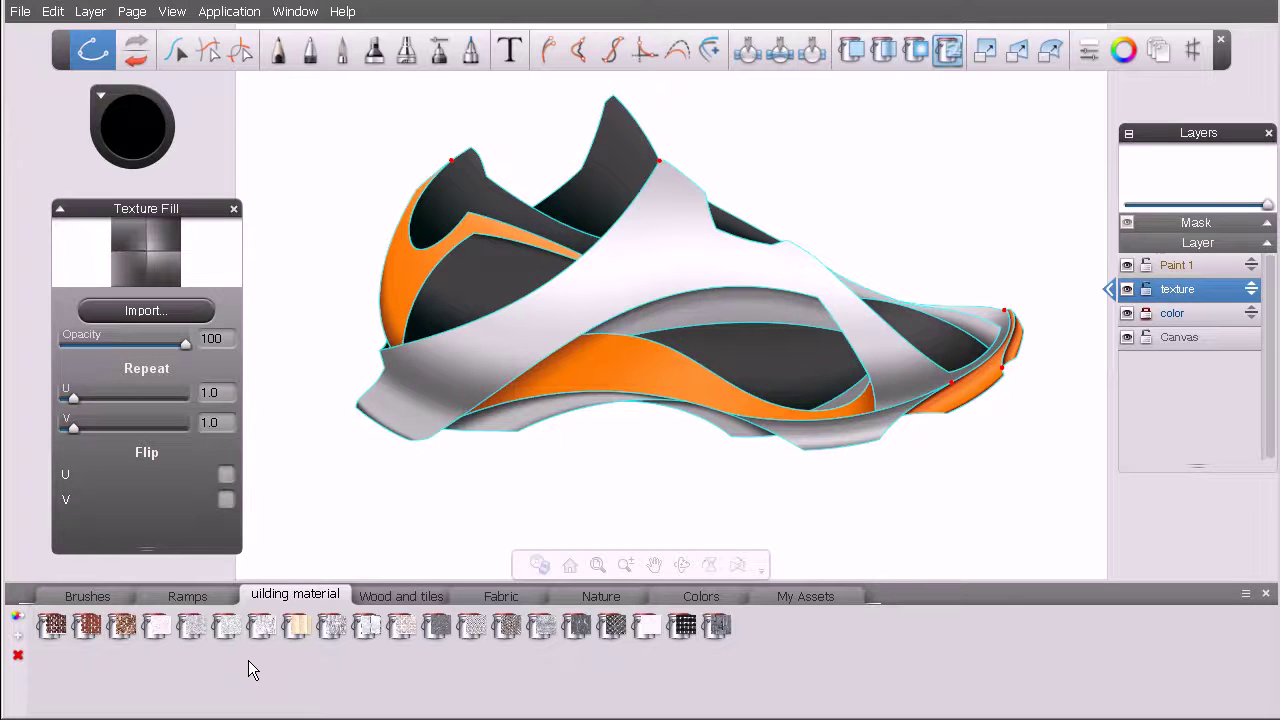
click(407, 597)
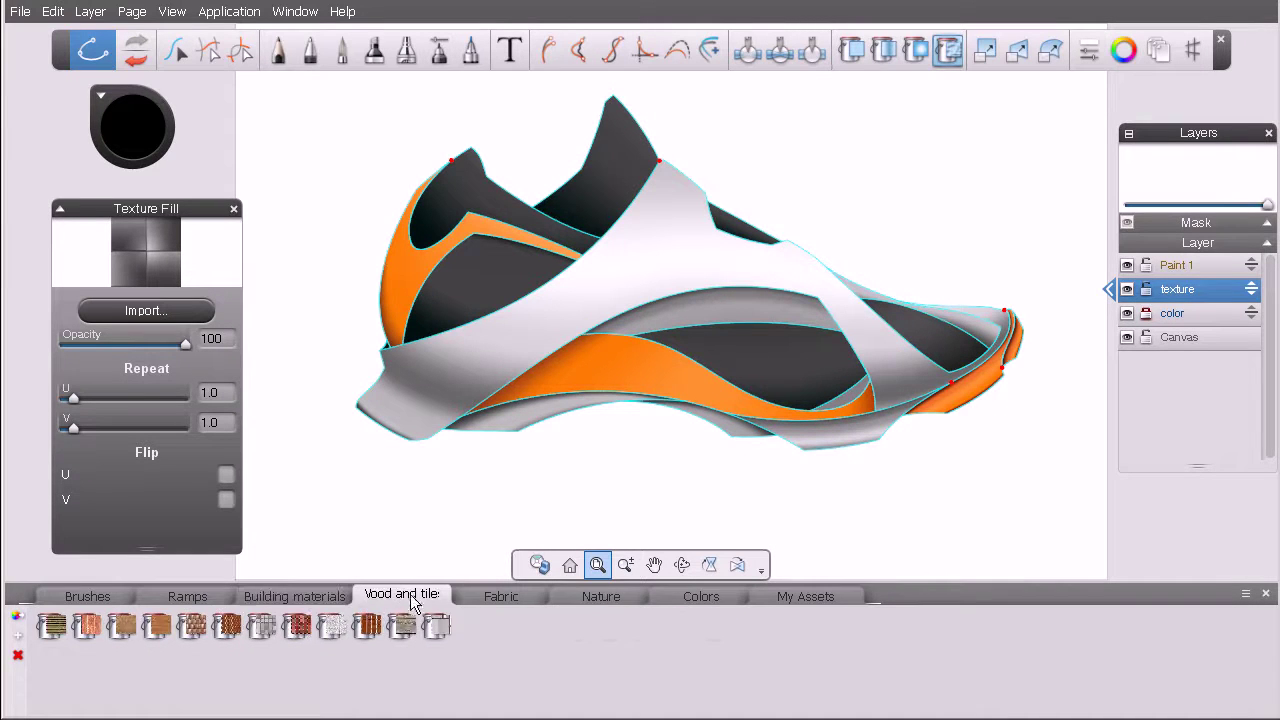
click(494, 597)
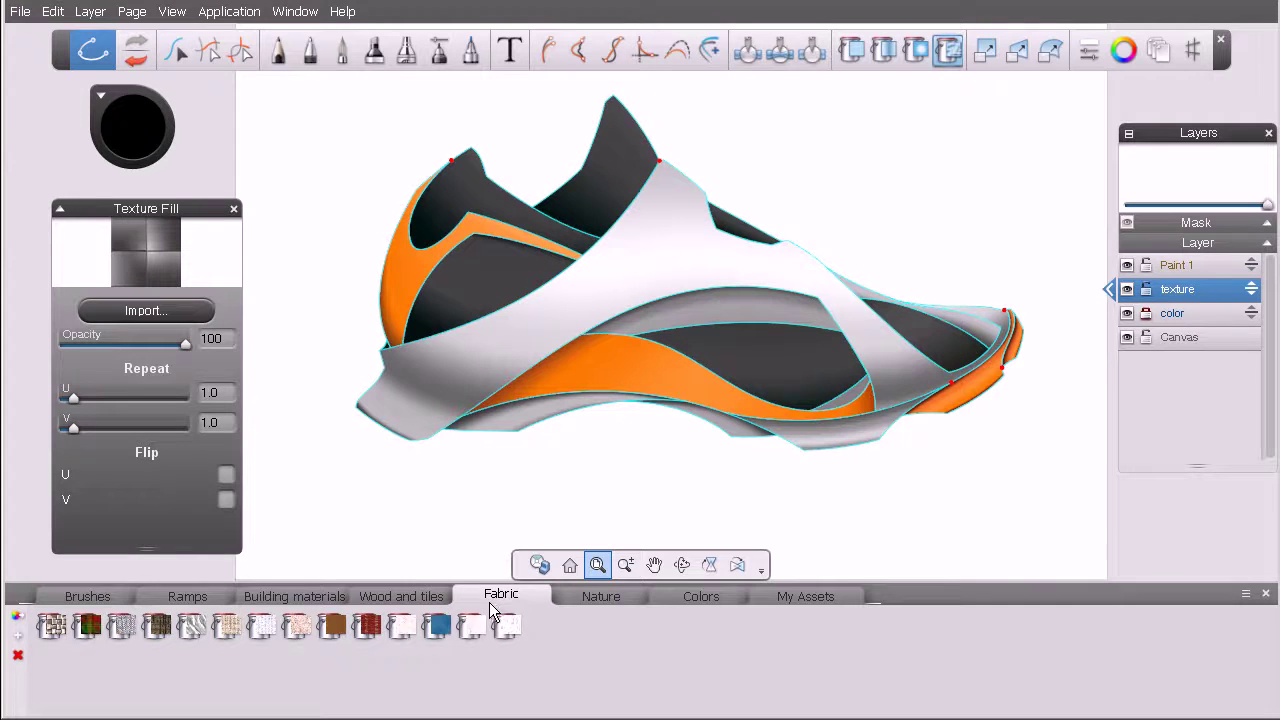
click(160, 628)
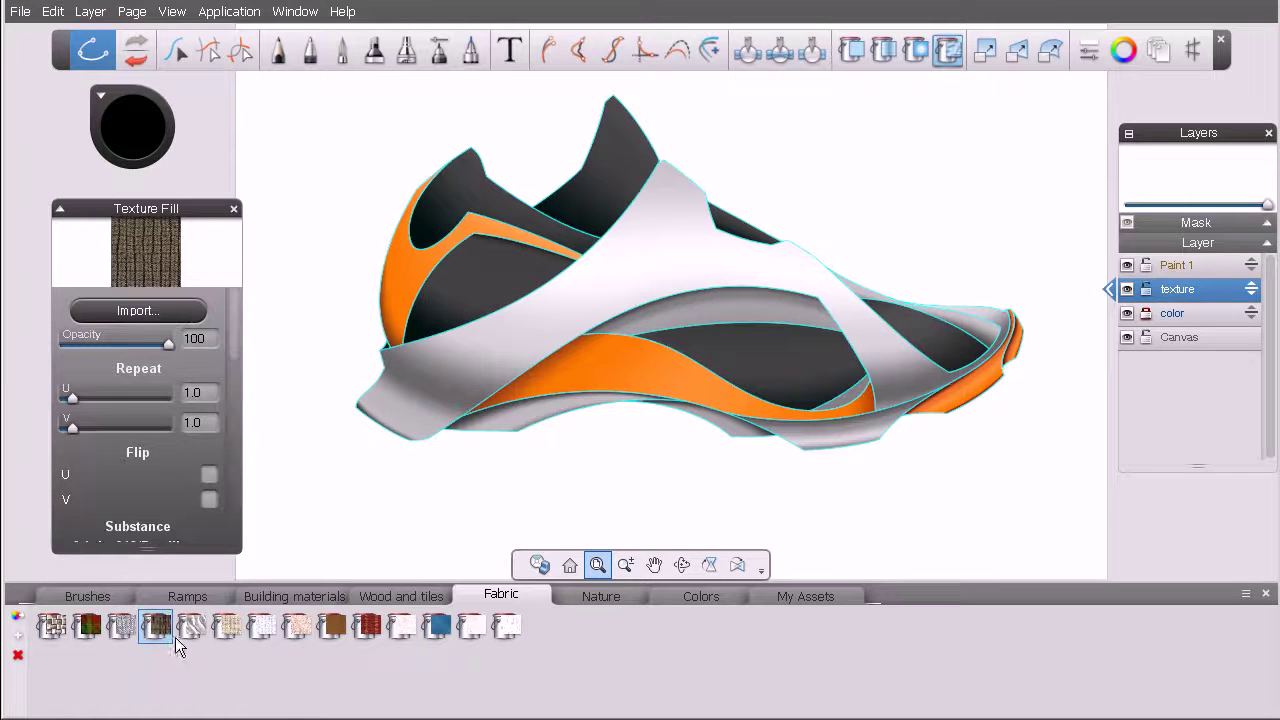
click(124, 627)
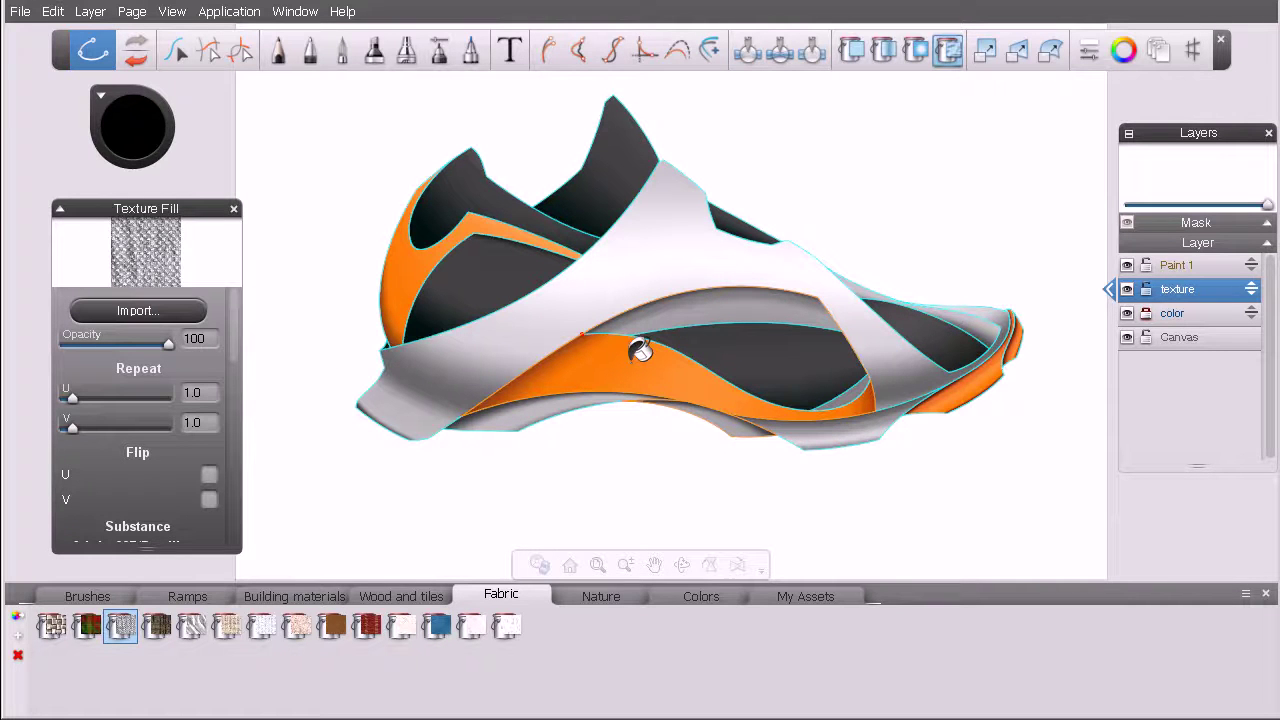
Step: Try to fill the shoe's dark side panel with the grey woven fabric texture
key(space)
drag(734, 371, 856, 443)
key(space)
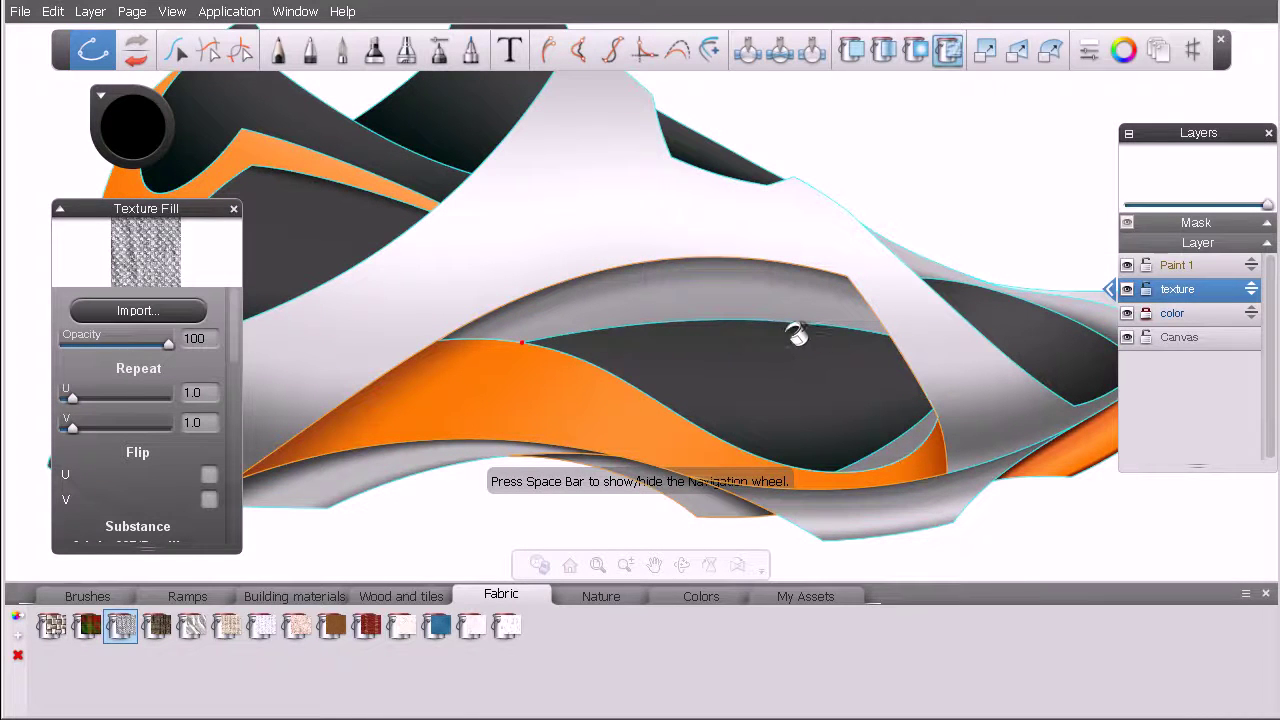
drag(780, 338, 801, 452)
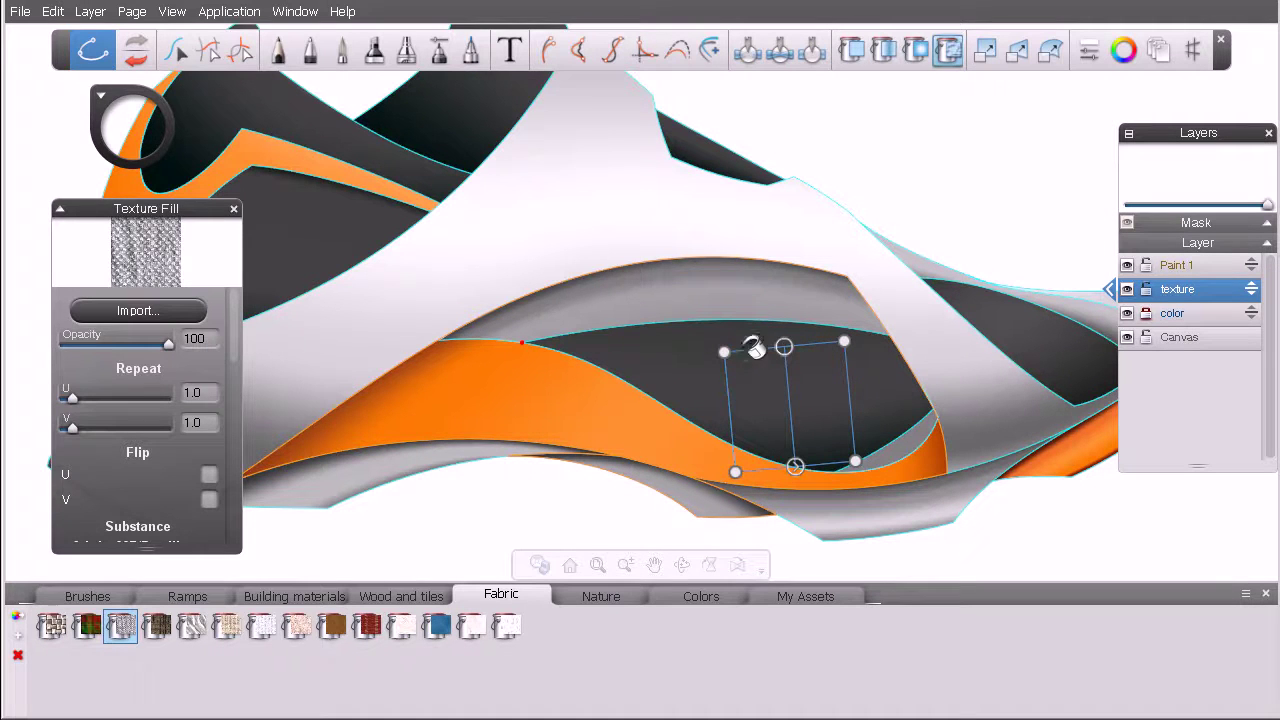
Step: Adjust the guide curve along the dark side panel's upper edge so its rear end meets the orange band's curve
click(177, 52)
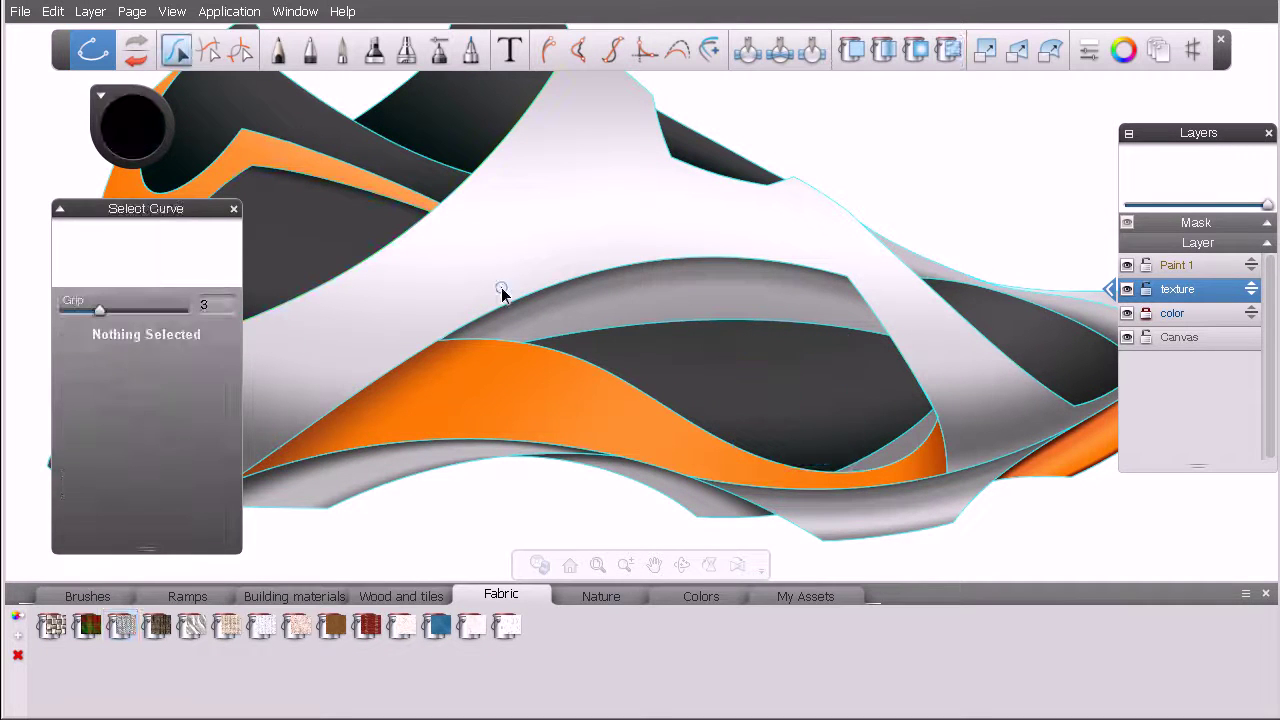
key(space)
mouse_move(563, 348)
mouse_down()
mouse_move(577, 343)
mouse_move(573, 353)
mouse_move(578, 328)
mouse_move(689, 351)
mouse_up()
click(686, 353)
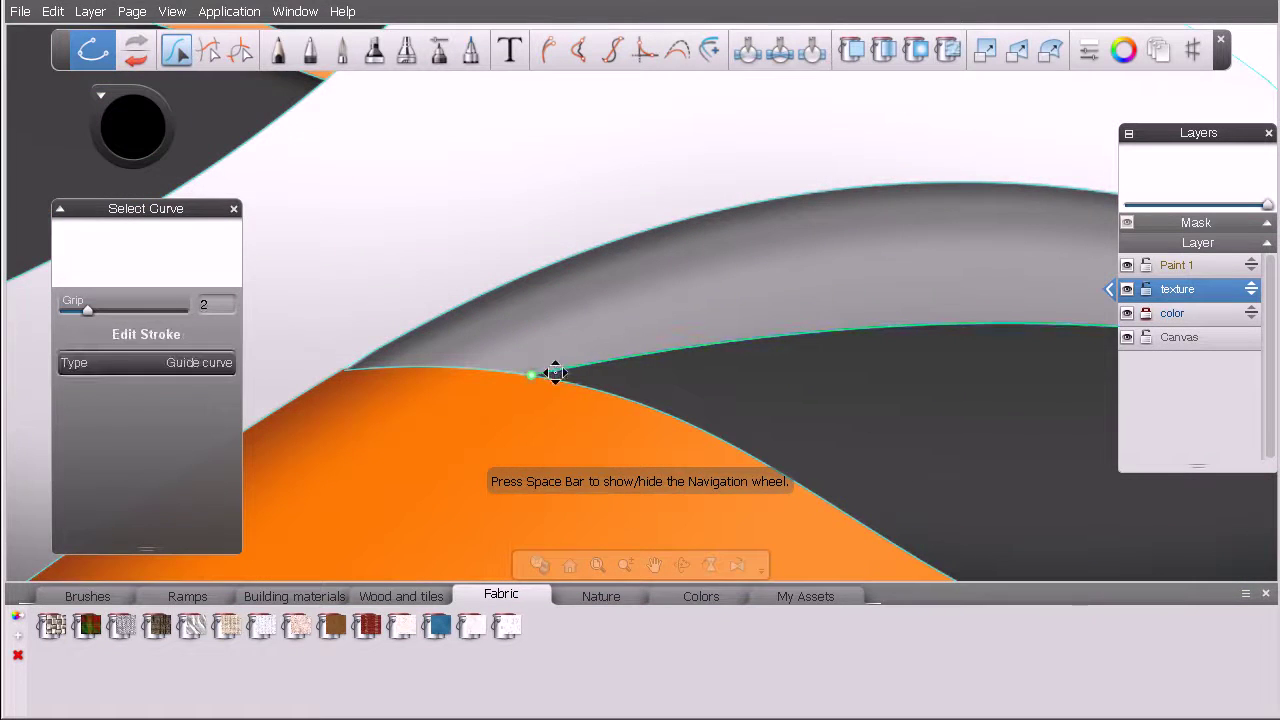
key(space)
drag(554, 374, 522, 408)
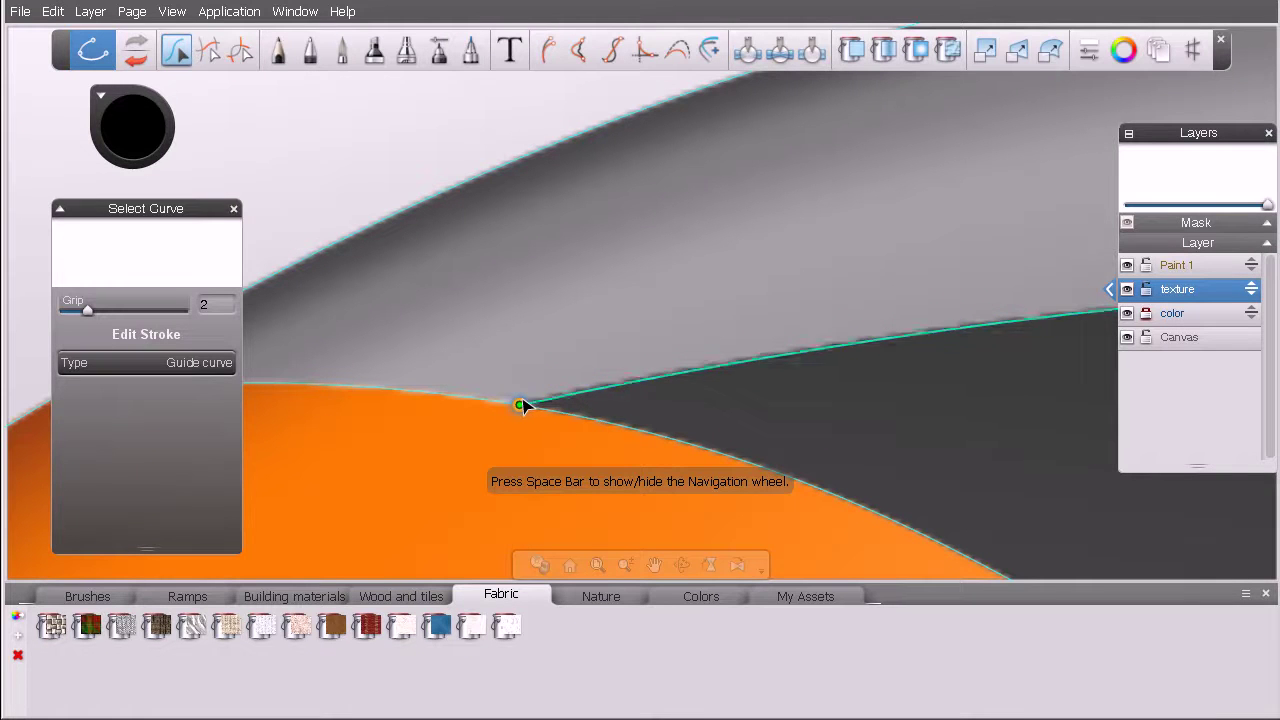
key(space)
drag(902, 386, 540, 423)
drag(946, 484, 611, 423)
key(space)
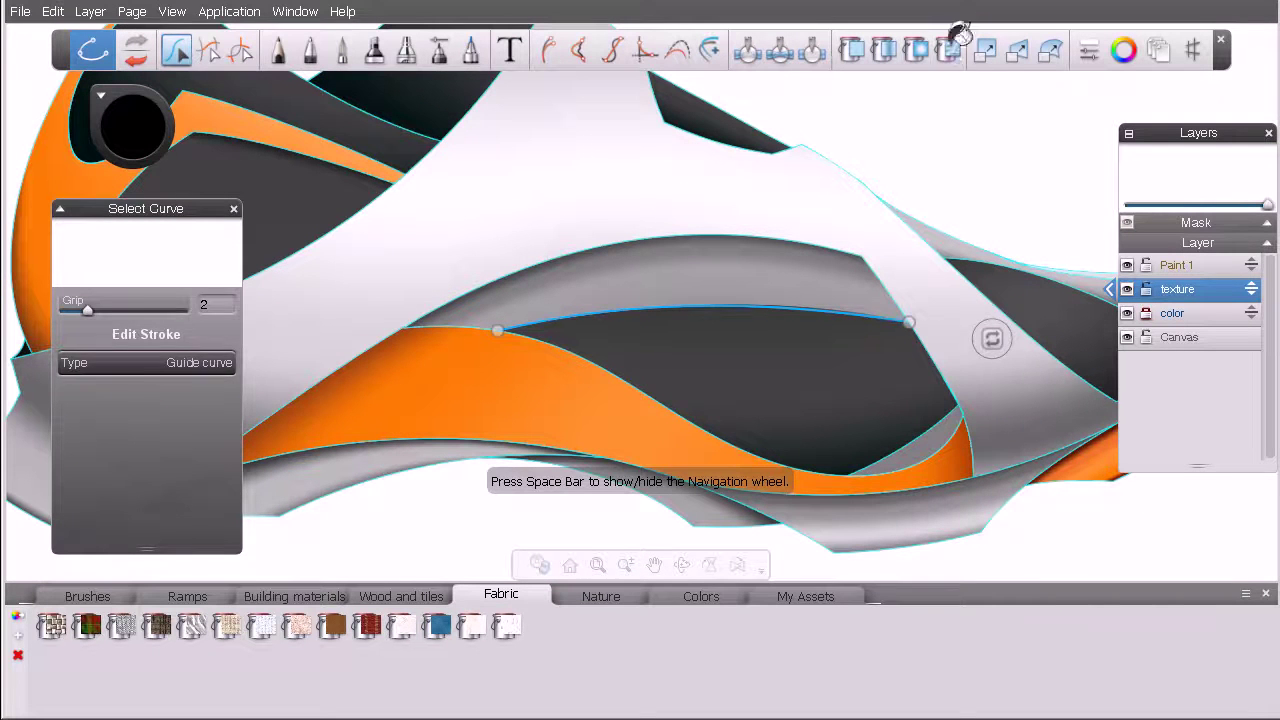
Step: Try filling the dark side panel with the dark checkered texture and undo it
click(947, 52)
click(778, 355)
drag(790, 421, 787, 435)
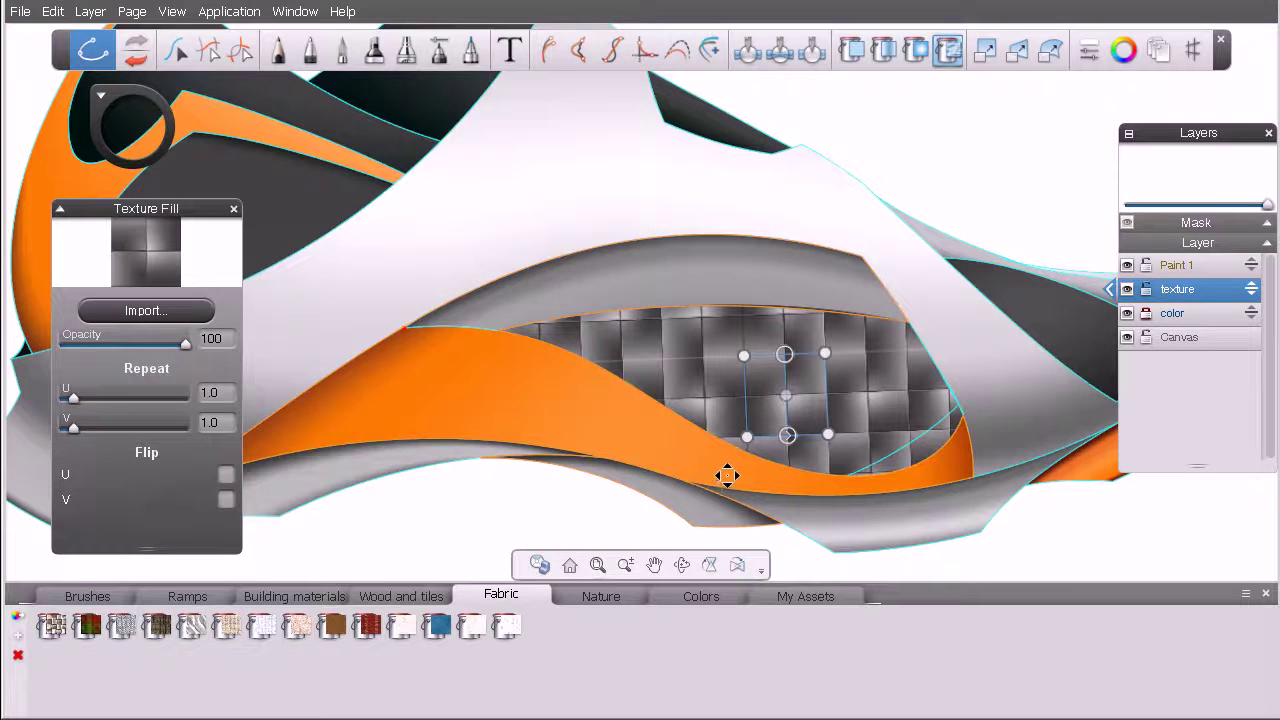
key(ctrl+z)
Step: Fill the dark side panel with the grey woven fabric texture, sized to about the panel's height
click(121, 627)
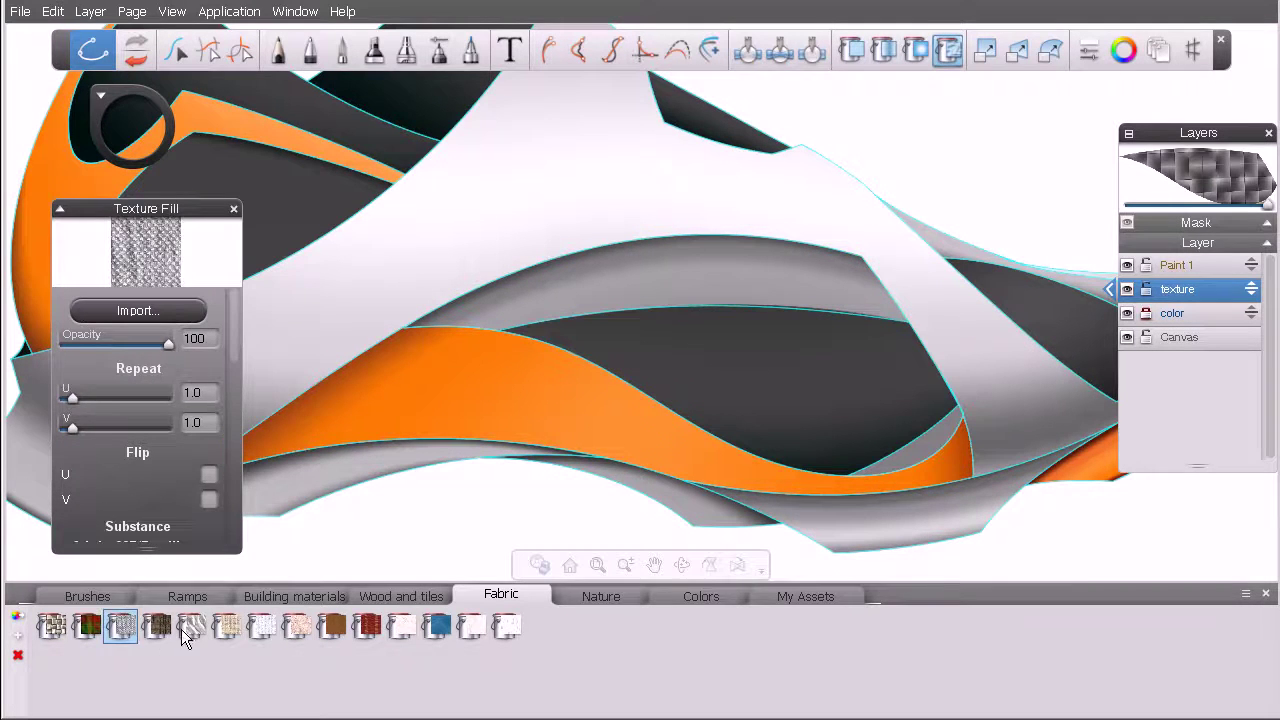
click(783, 316)
drag(783, 375, 820, 472)
mouse_move(785, 483)
mouse_down()
mouse_move(740, 474)
mouse_move(800, 477)
mouse_move(777, 491)
mouse_up()
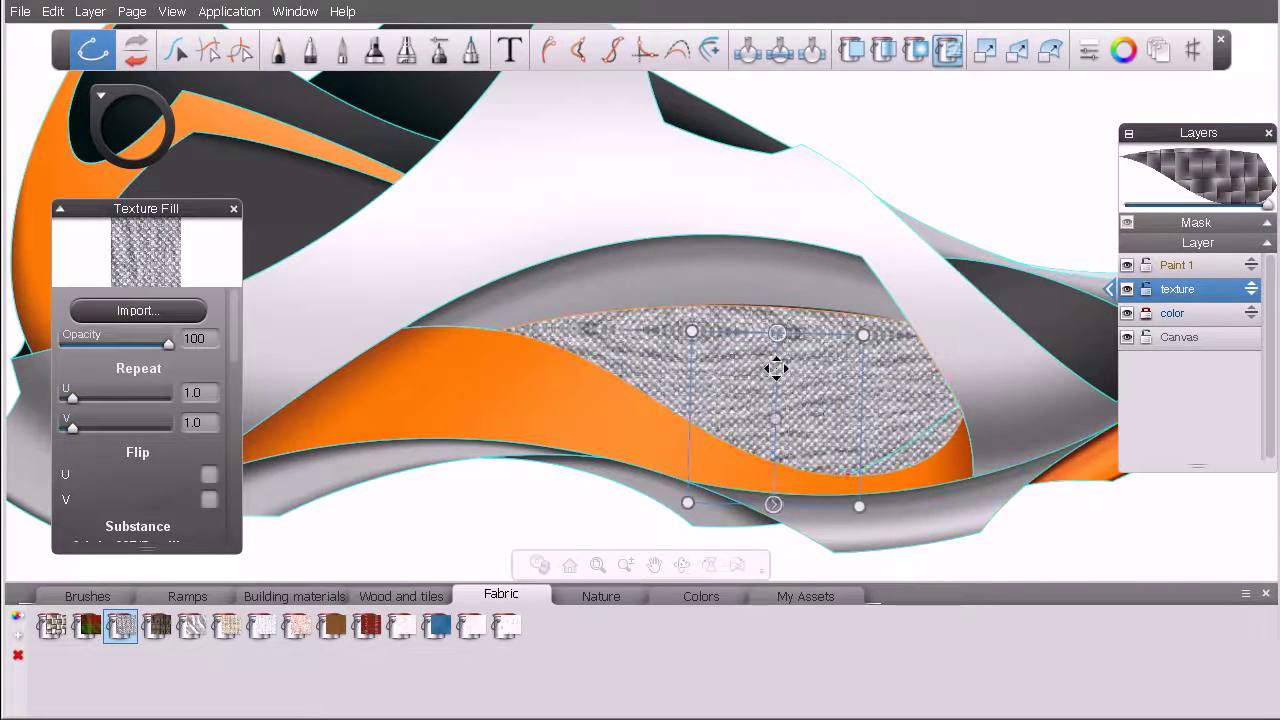
Step: Align the texture fill's upper handles with the side panel's top edge and spread both upper corners outward
key(space)
drag(948, 451, 799, 468)
key(space)
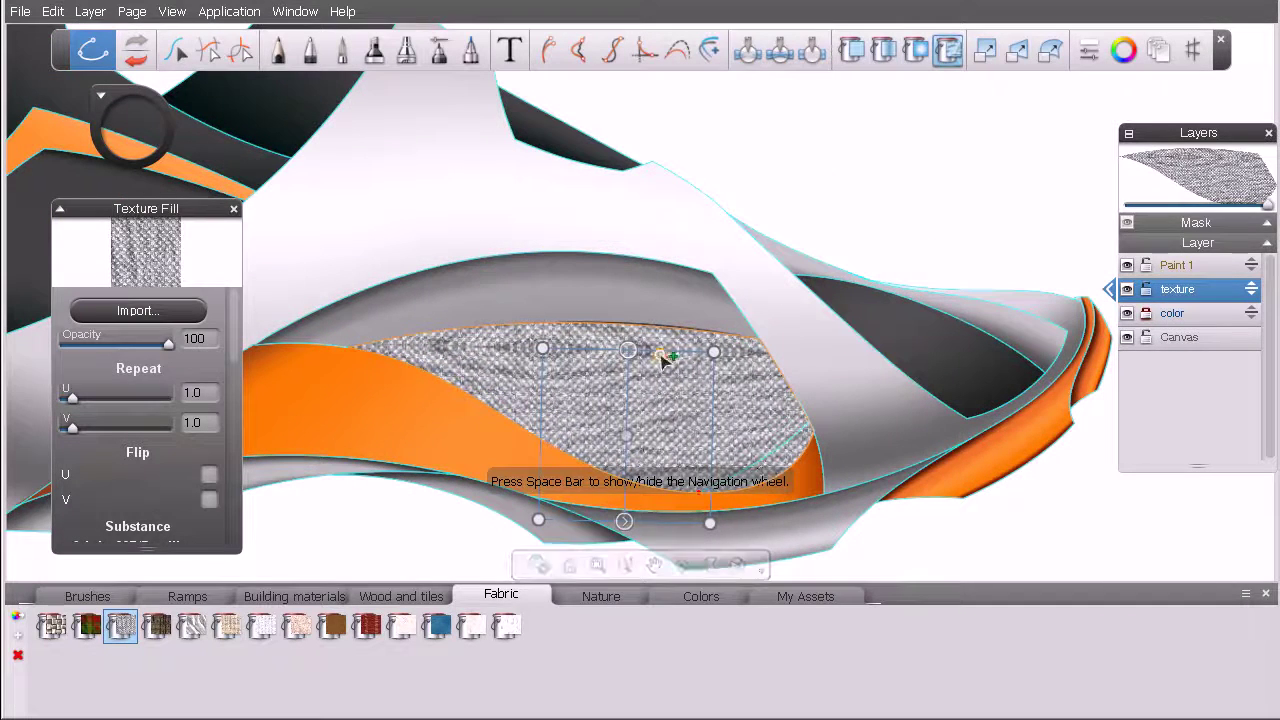
drag(626, 349, 634, 324)
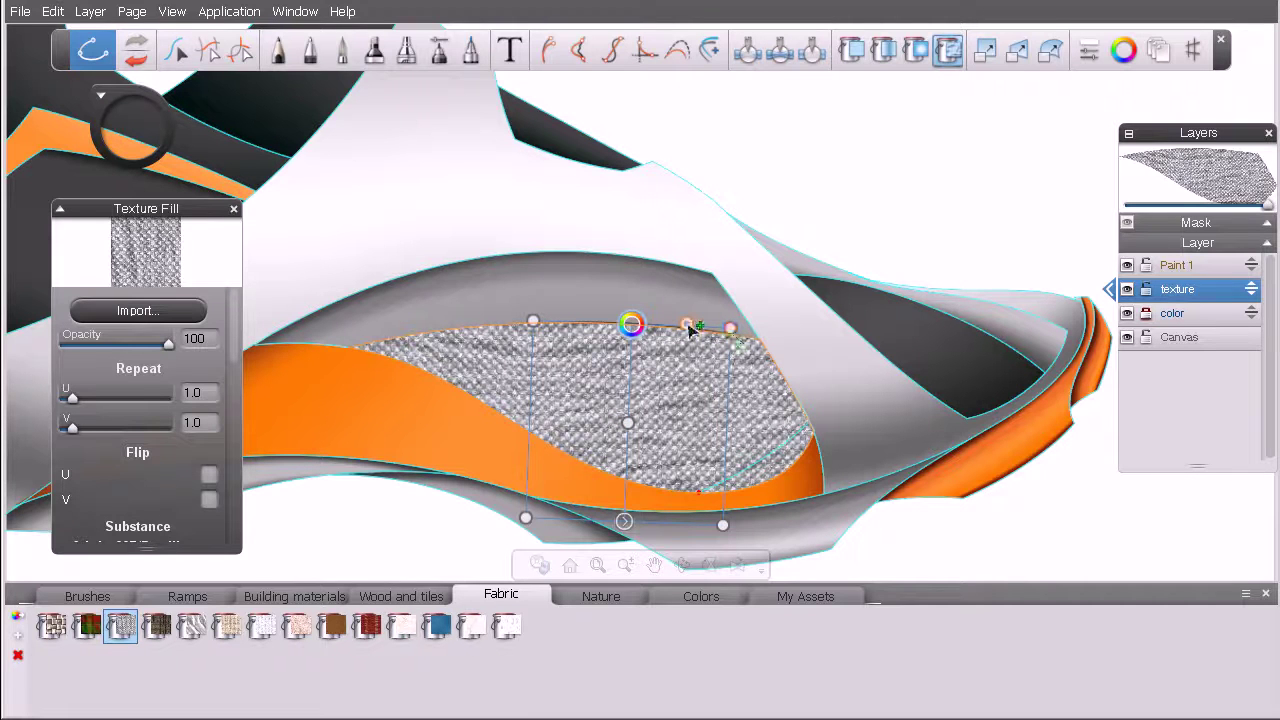
drag(730, 328, 763, 341)
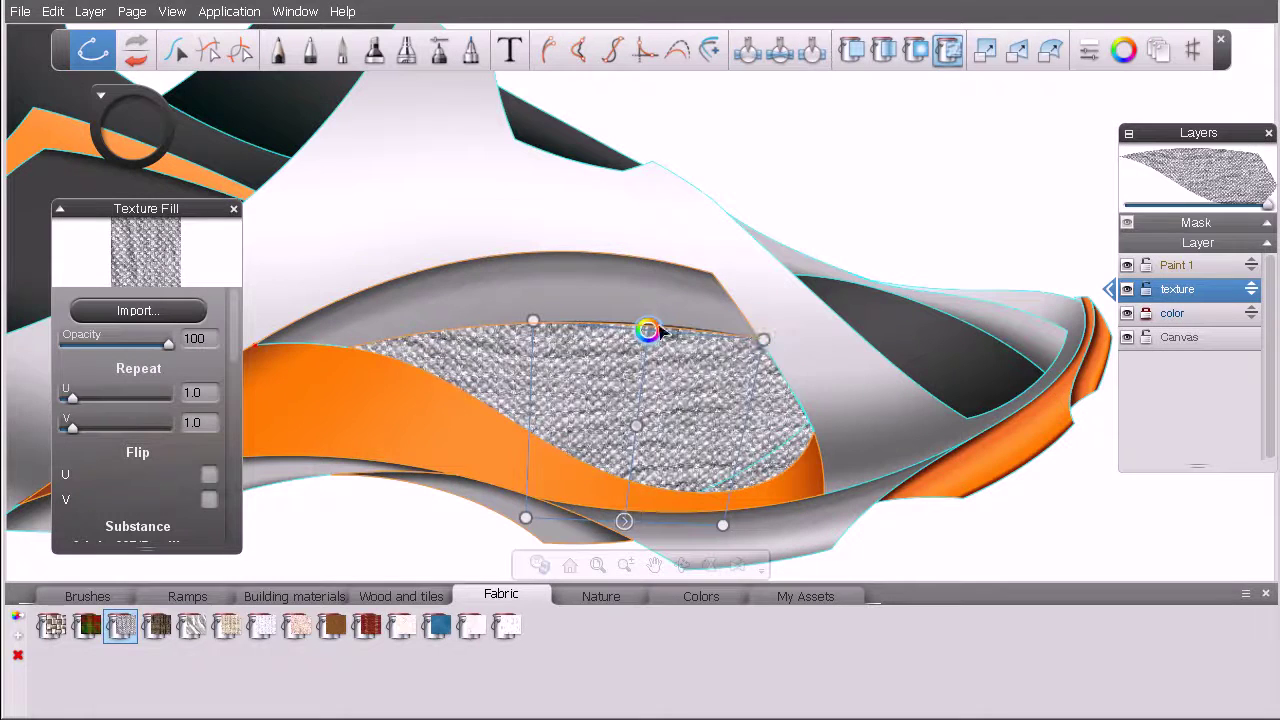
drag(532, 321, 478, 321)
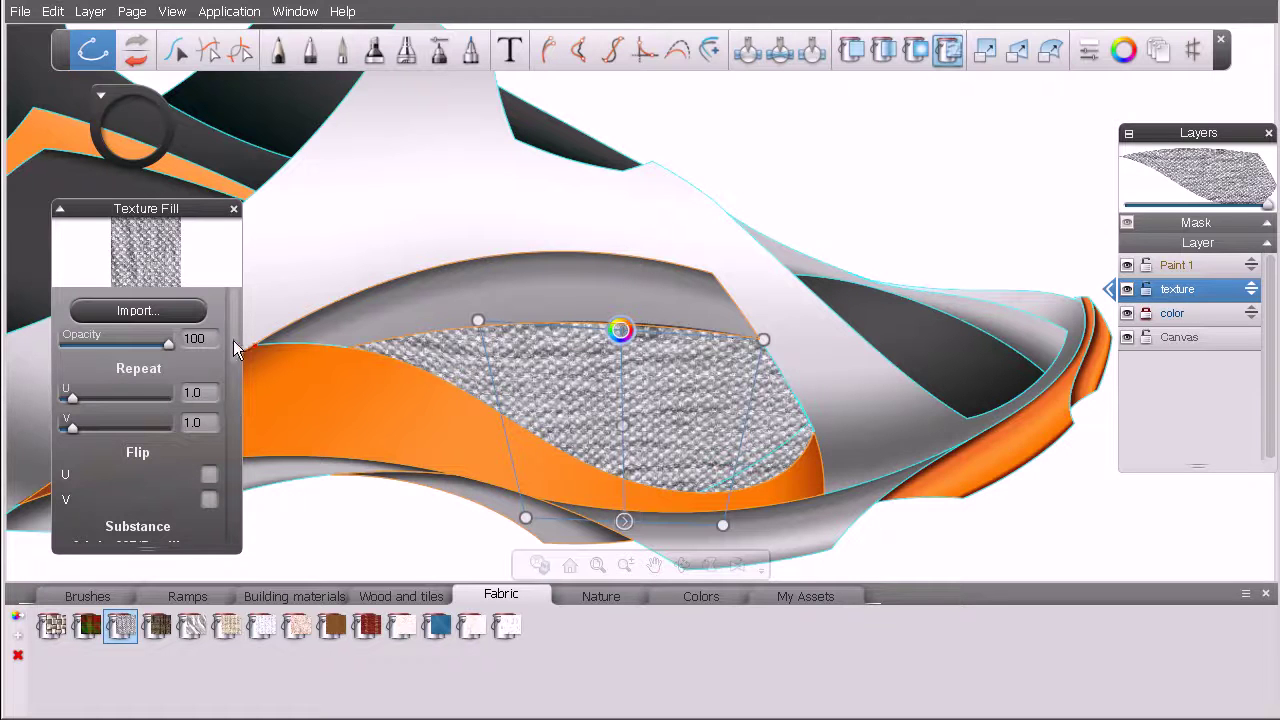
Step: Review the fabric texture's substance settings, from specular, emboss and light angle through pattern amount, age, stains and creases
scroll(200, 400, down, 3)
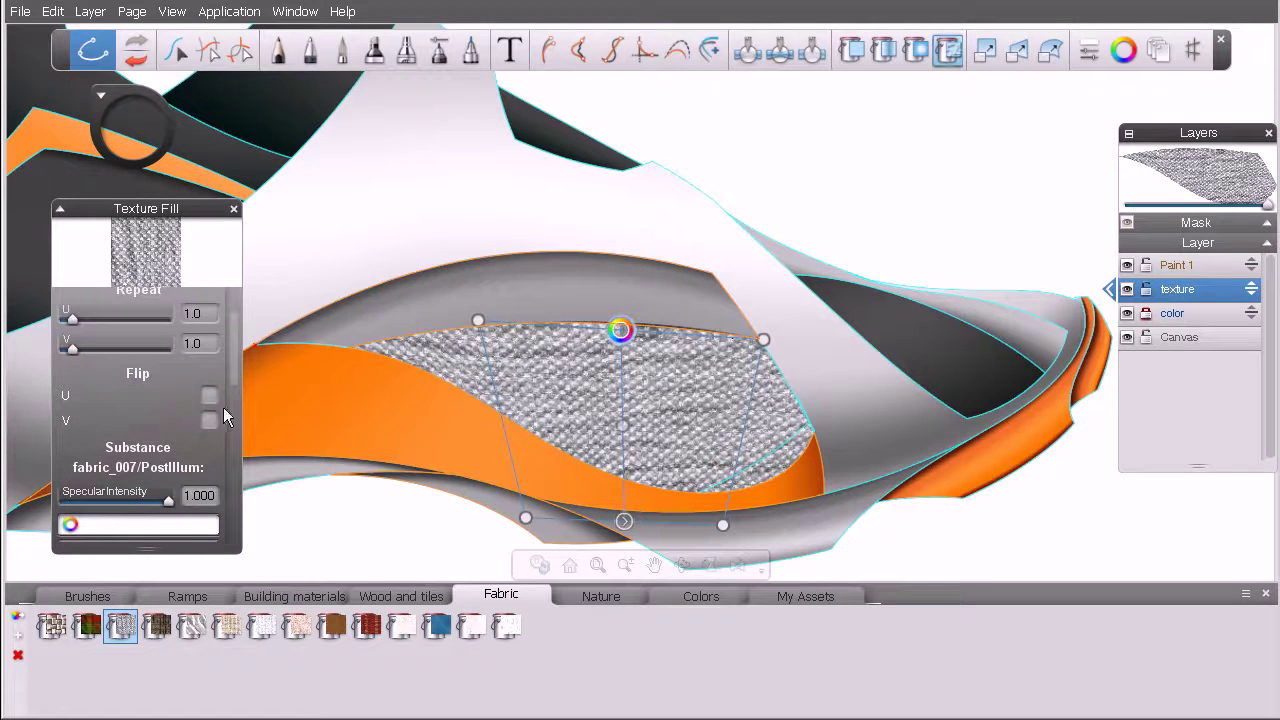
drag(232, 368, 232, 418)
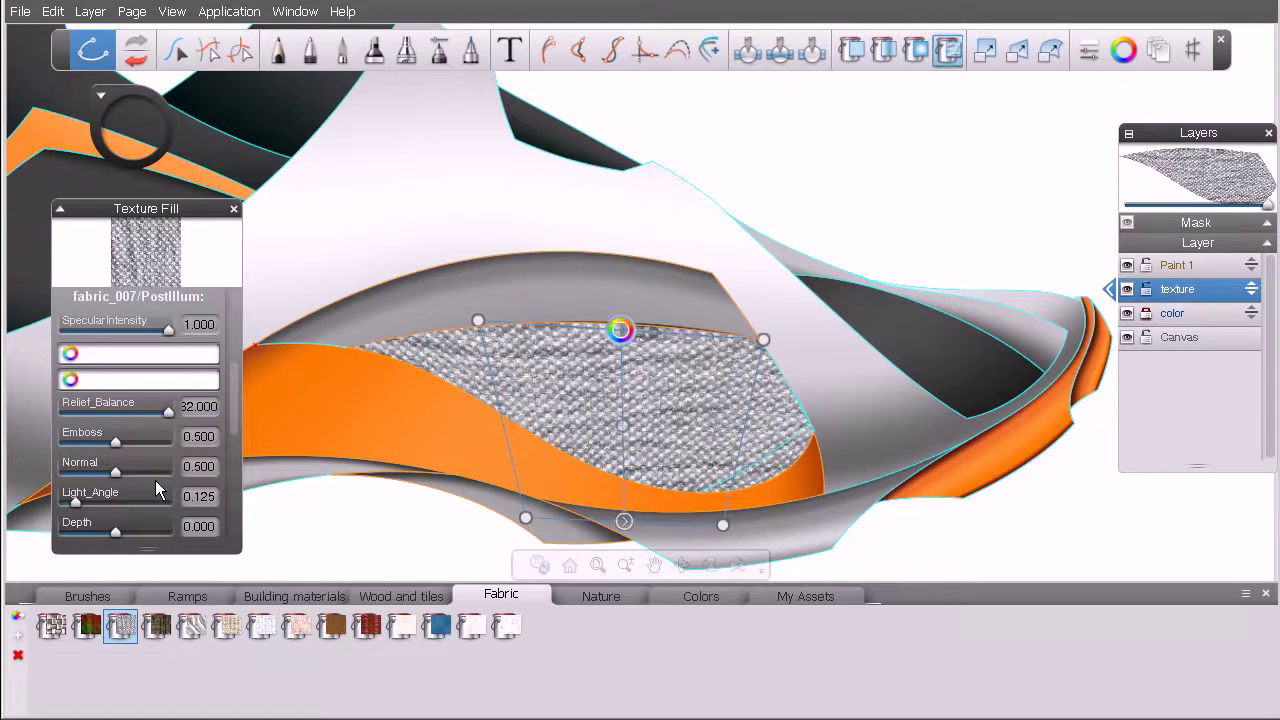
drag(236, 425, 237, 465)
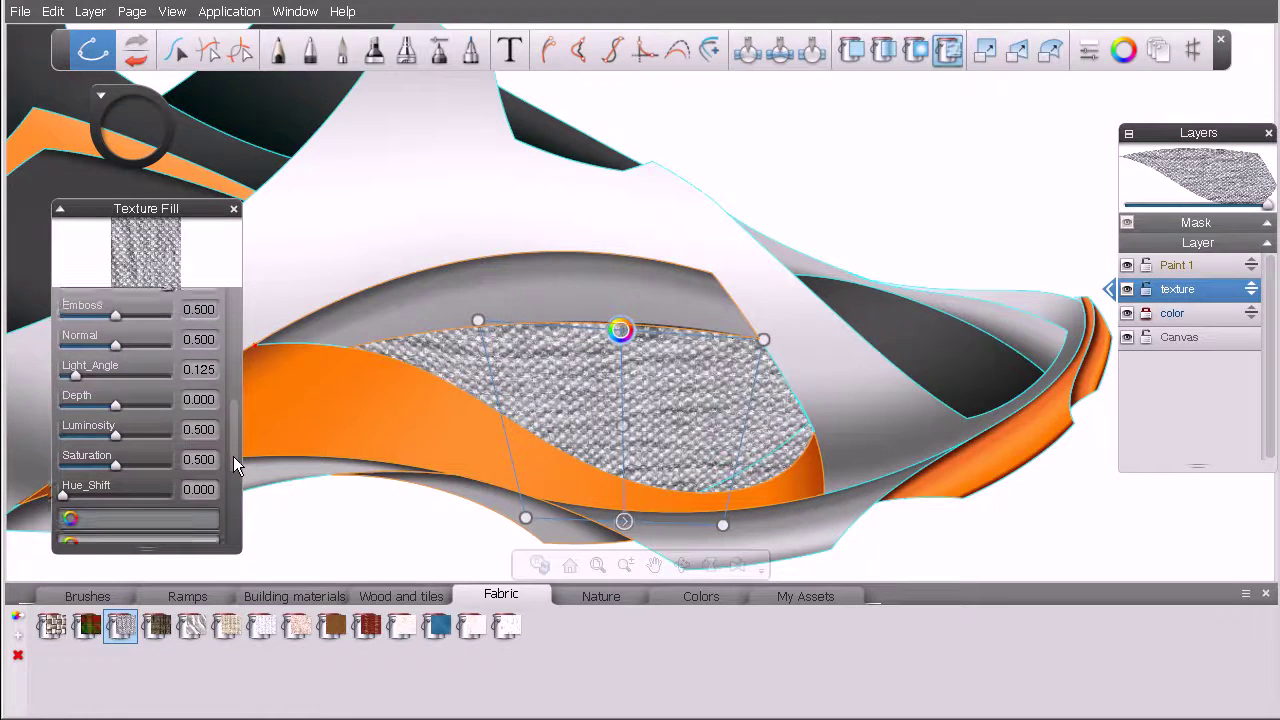
drag(237, 450, 230, 489)
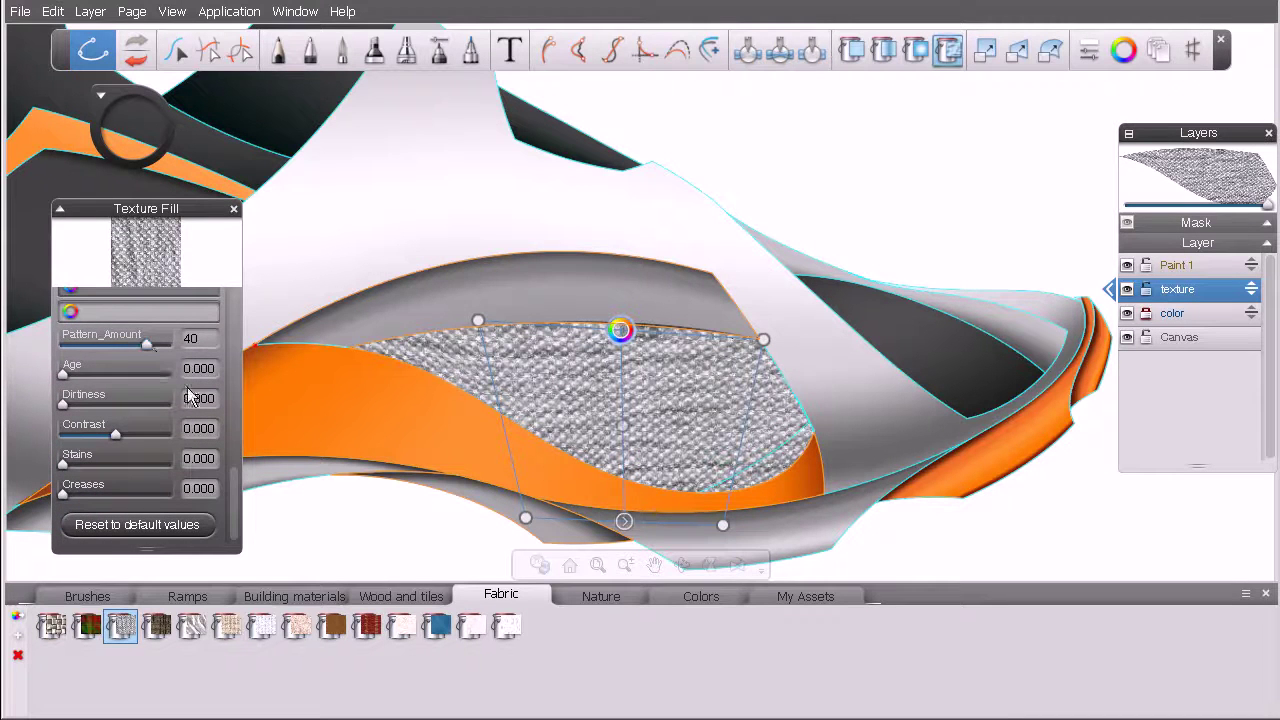
scroll(233, 476, up, 2)
drag(234, 464, 234, 296)
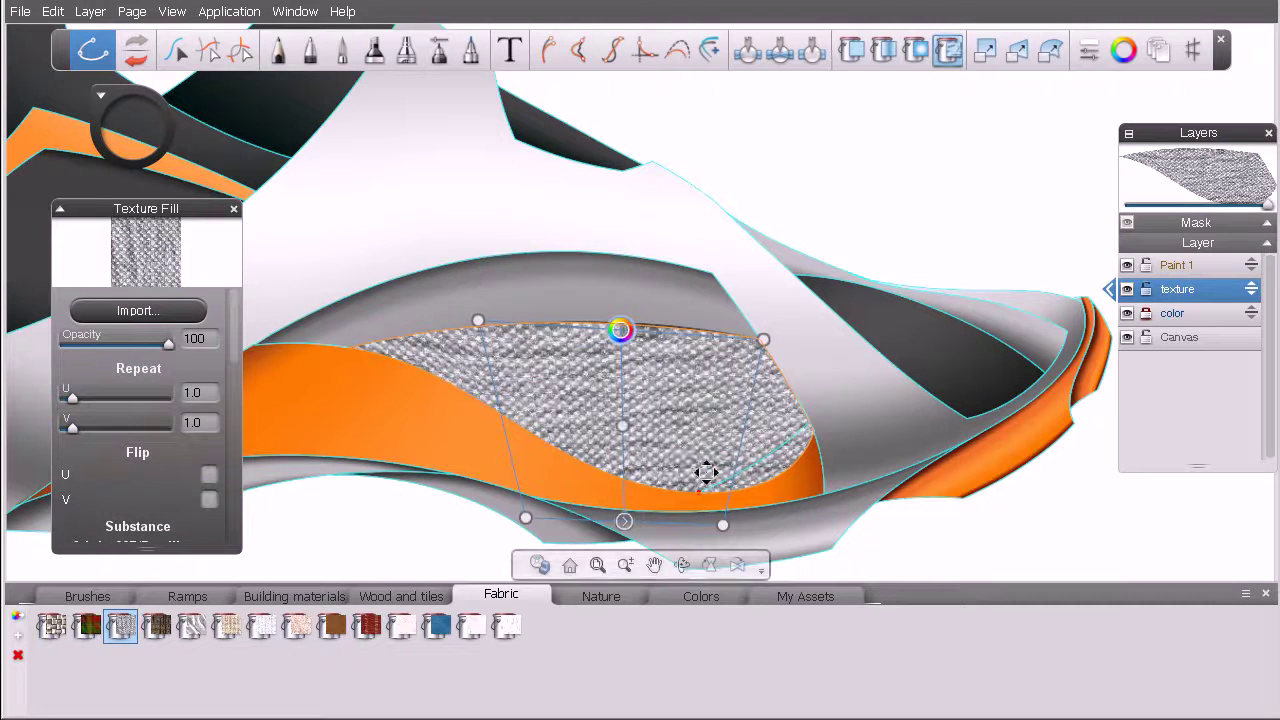
Step: Reposition the fabric fill's lower corners along the side panel's lower outline and bend its lower edge to follow the orange band
drag(723, 525, 803, 478)
drag(526, 519, 428, 412)
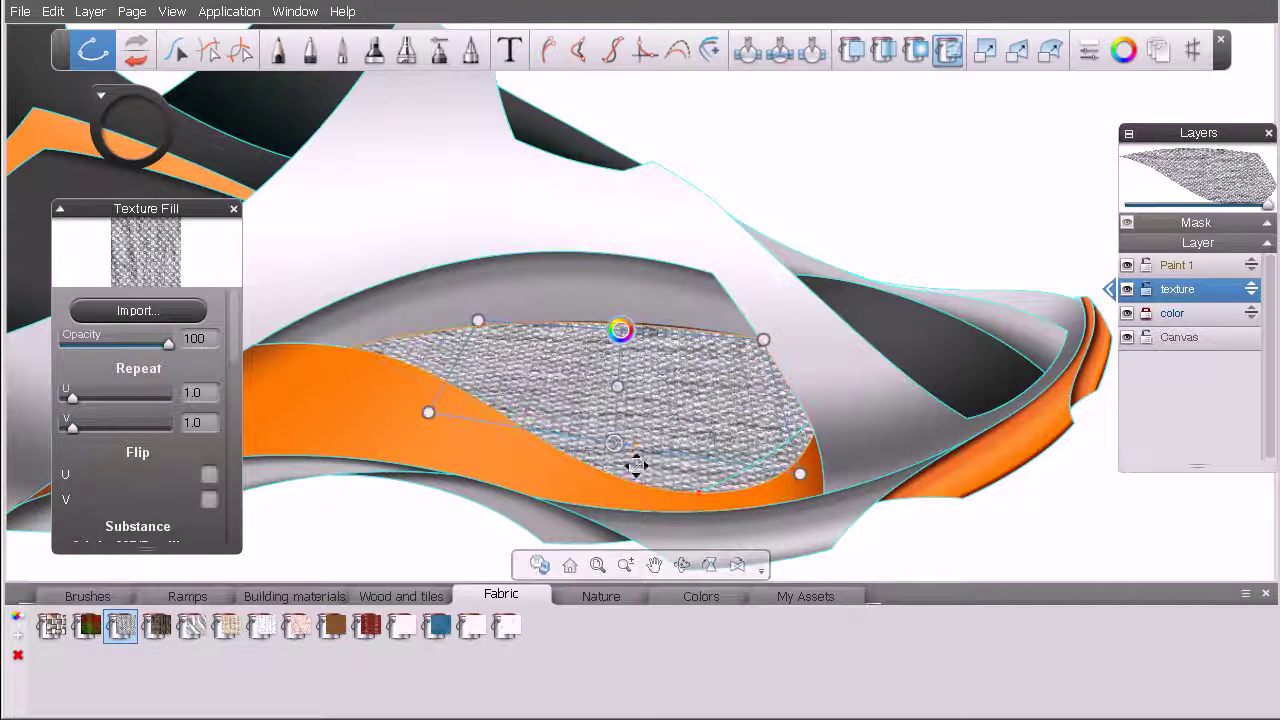
drag(638, 445, 645, 480)
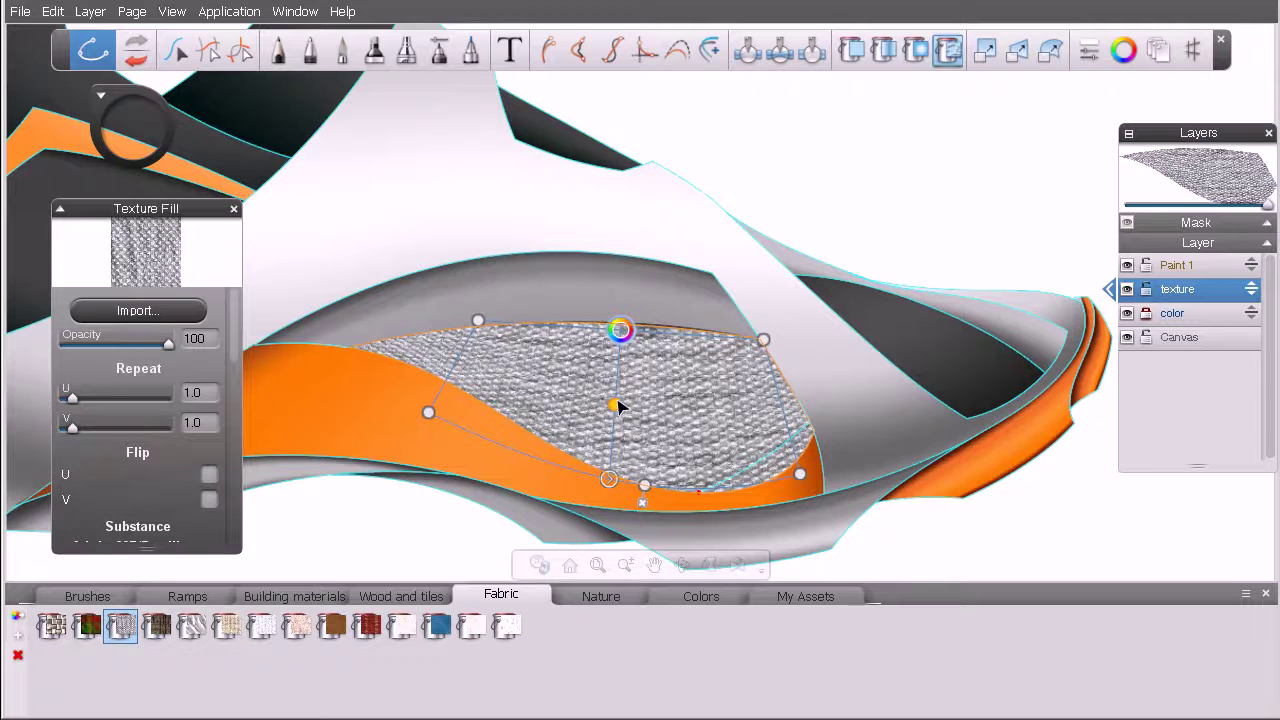
drag(620, 397, 702, 382)
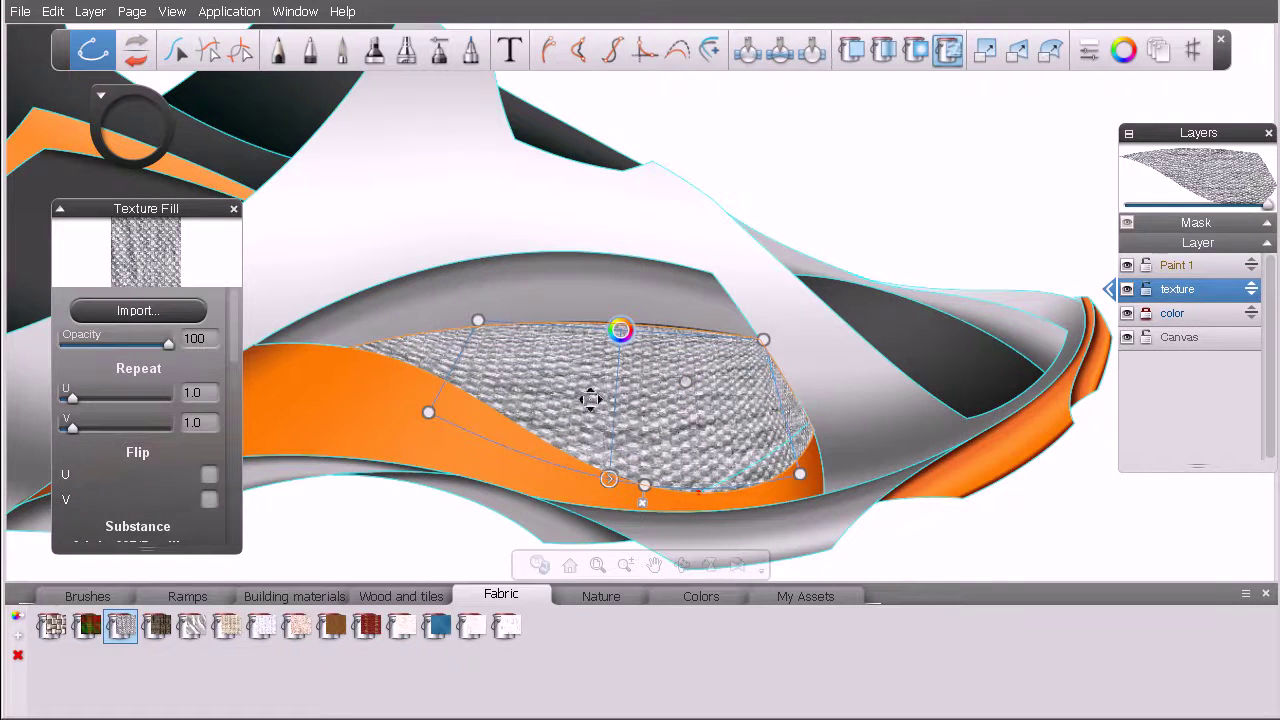
drag(686, 381, 621, 404)
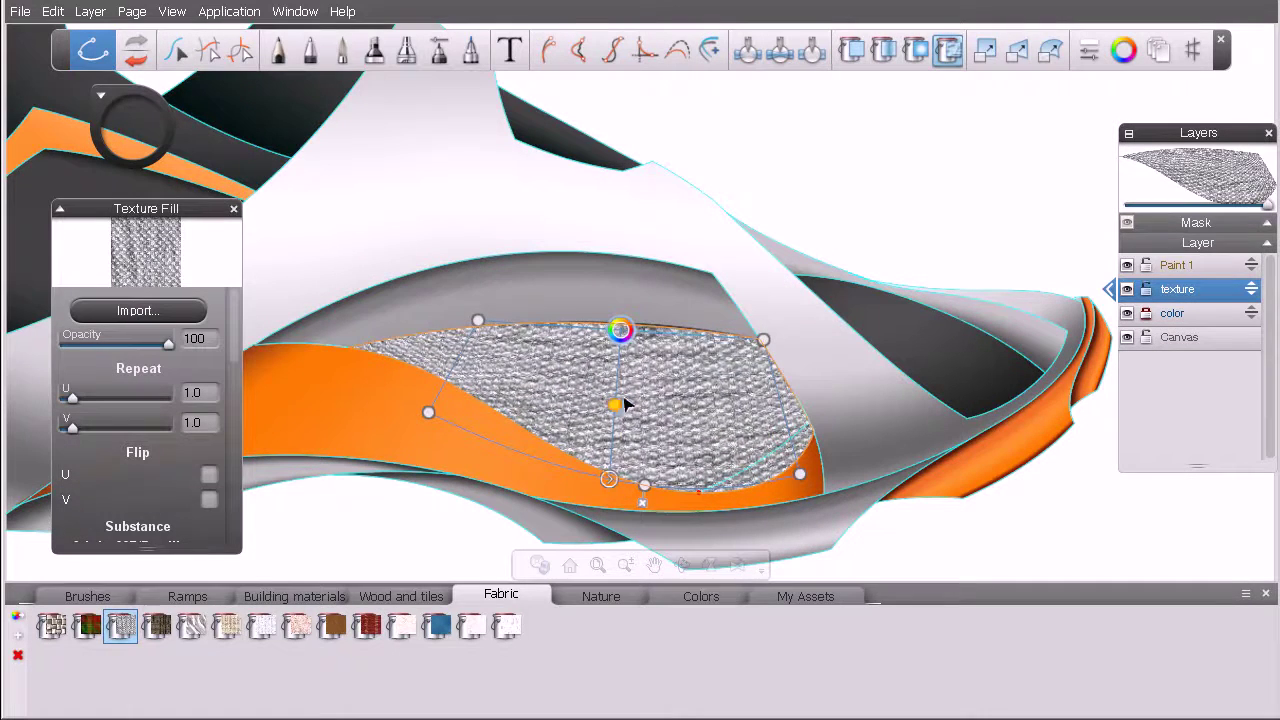
Step: Bend the fabric fill's upper edge along the panel's top curve, refine its corners and lower bend, and finish the fill
drag(658, 332, 653, 324)
drag(490, 326, 462, 325)
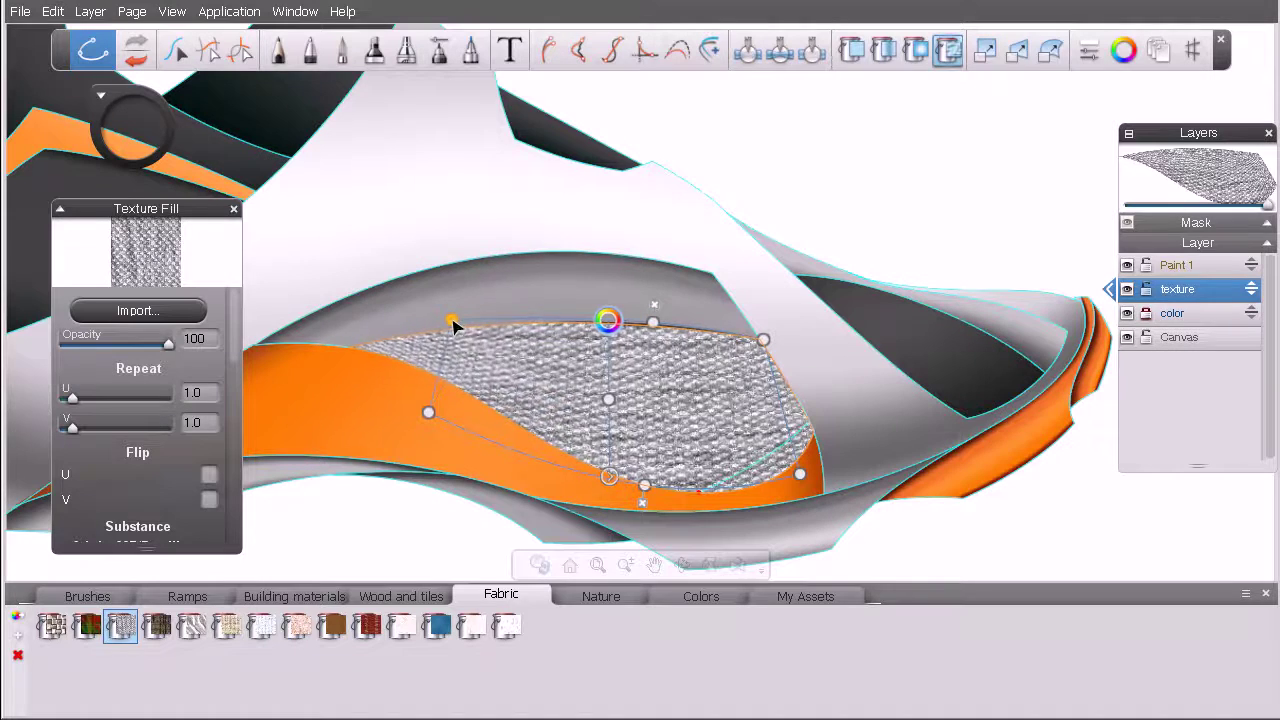
drag(433, 418, 423, 408)
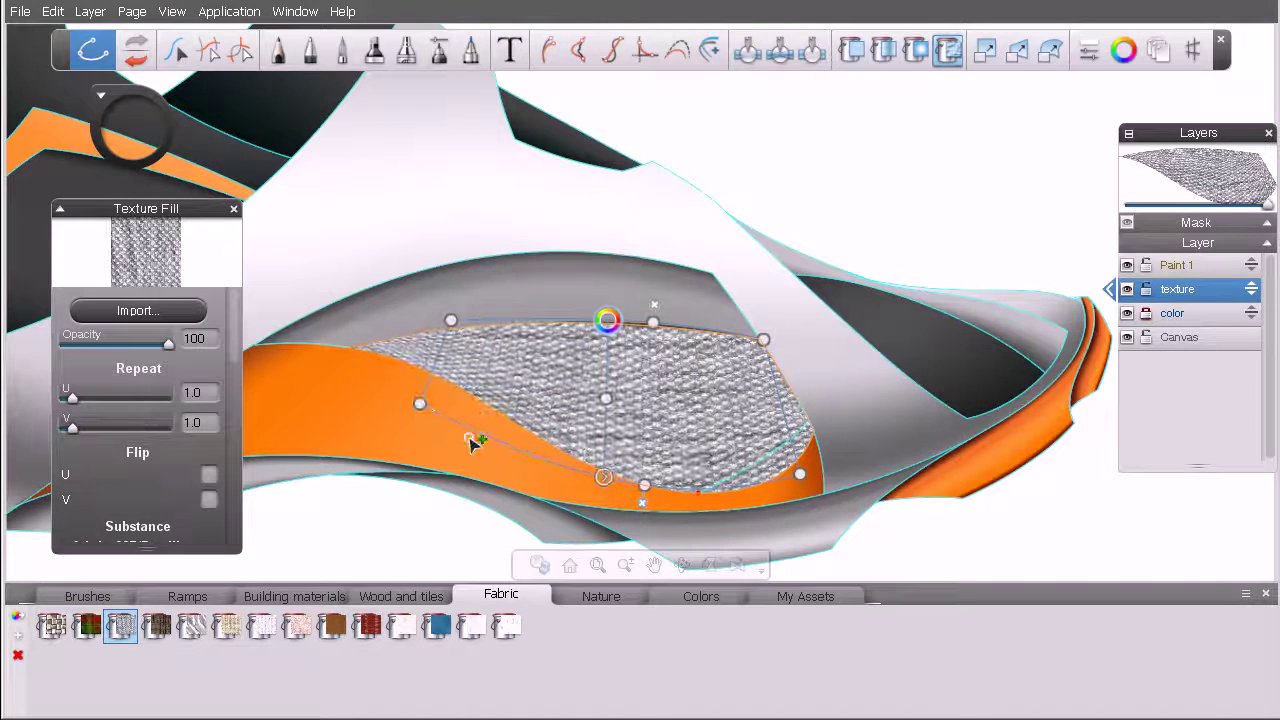
drag(802, 476, 814, 459)
drag(647, 487, 648, 492)
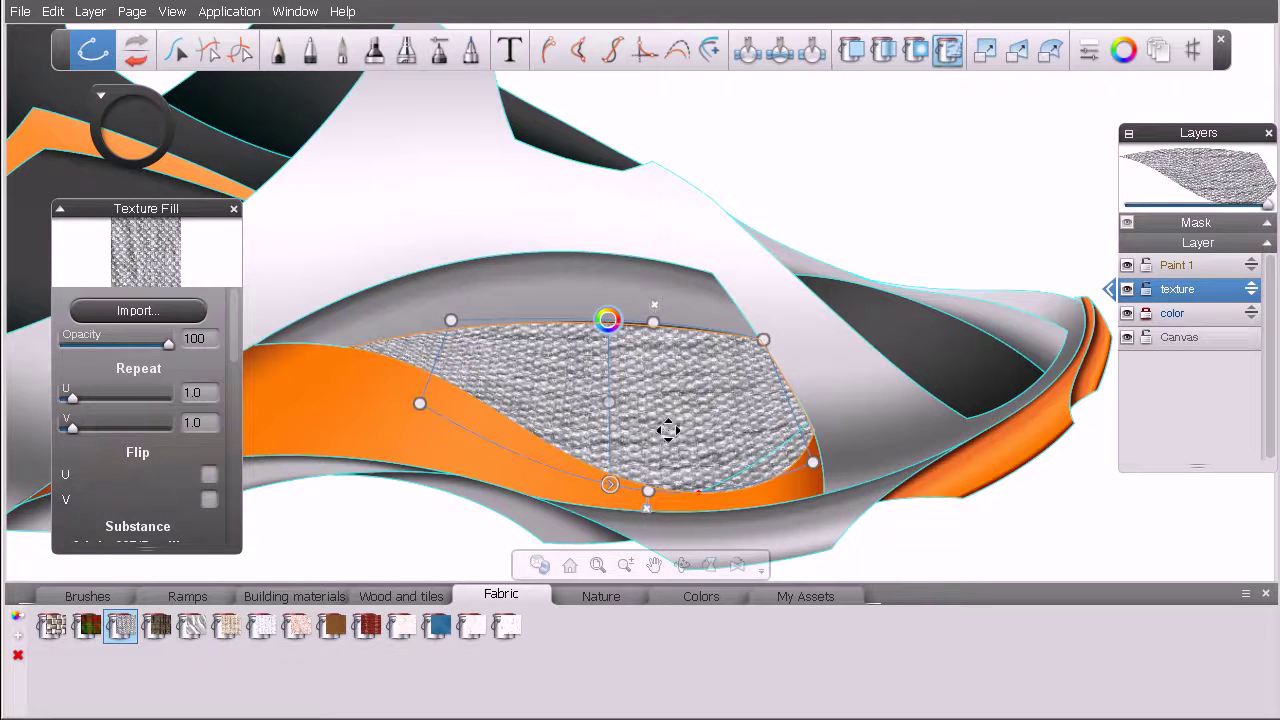
key(Escape)
click(808, 420)
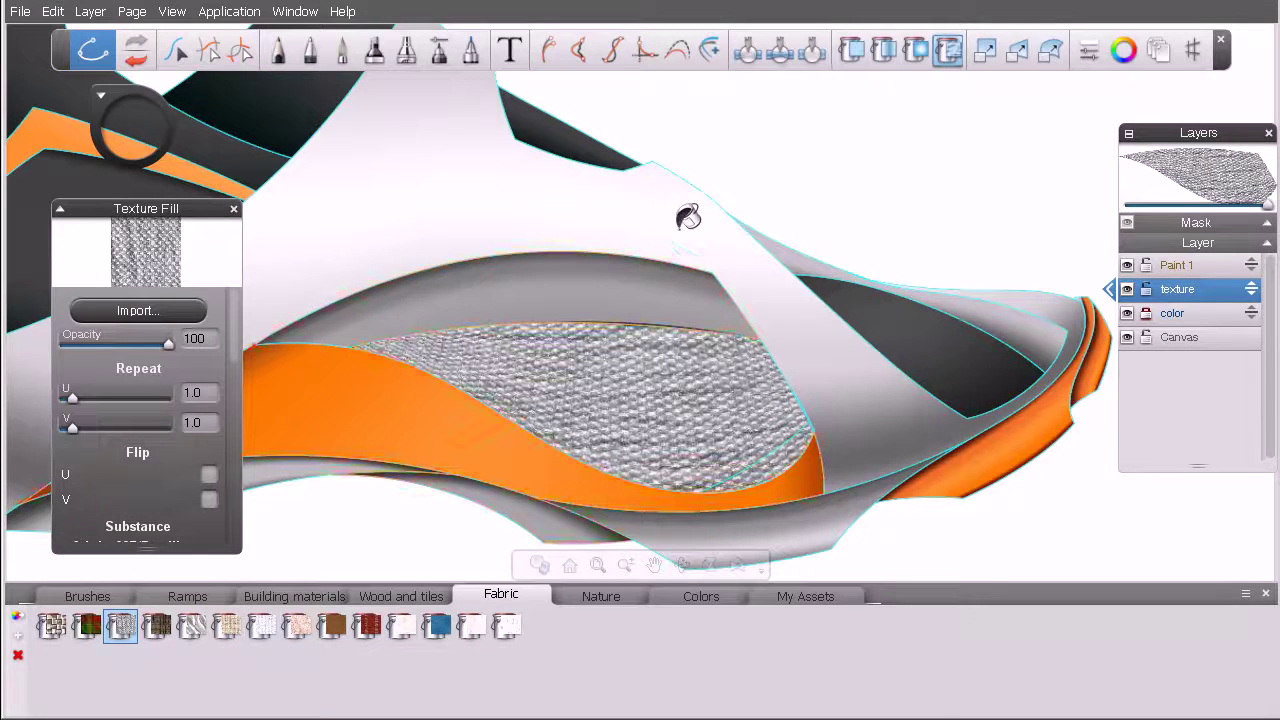
Step: Import stonework_001.sbsar from the Substance Samples folder as the fill texture
key(space)
drag(878, 383, 828, 401)
key(space)
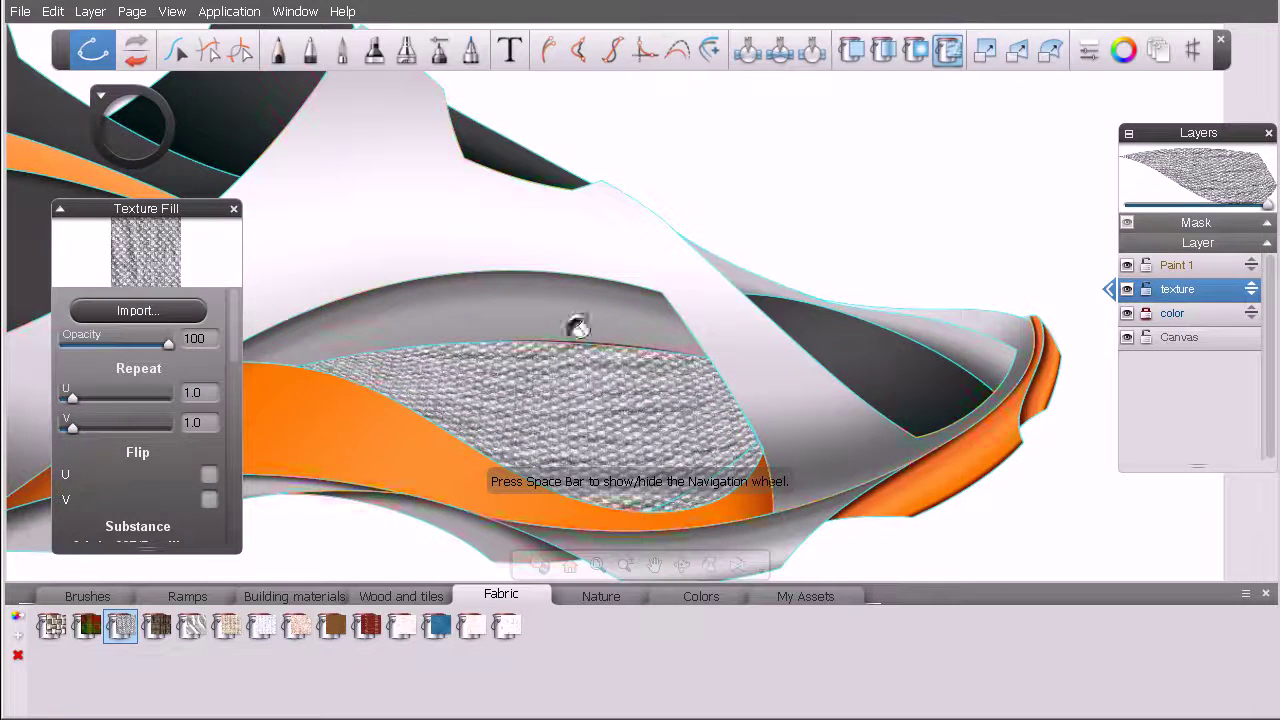
drag(203, 211, 208, 167)
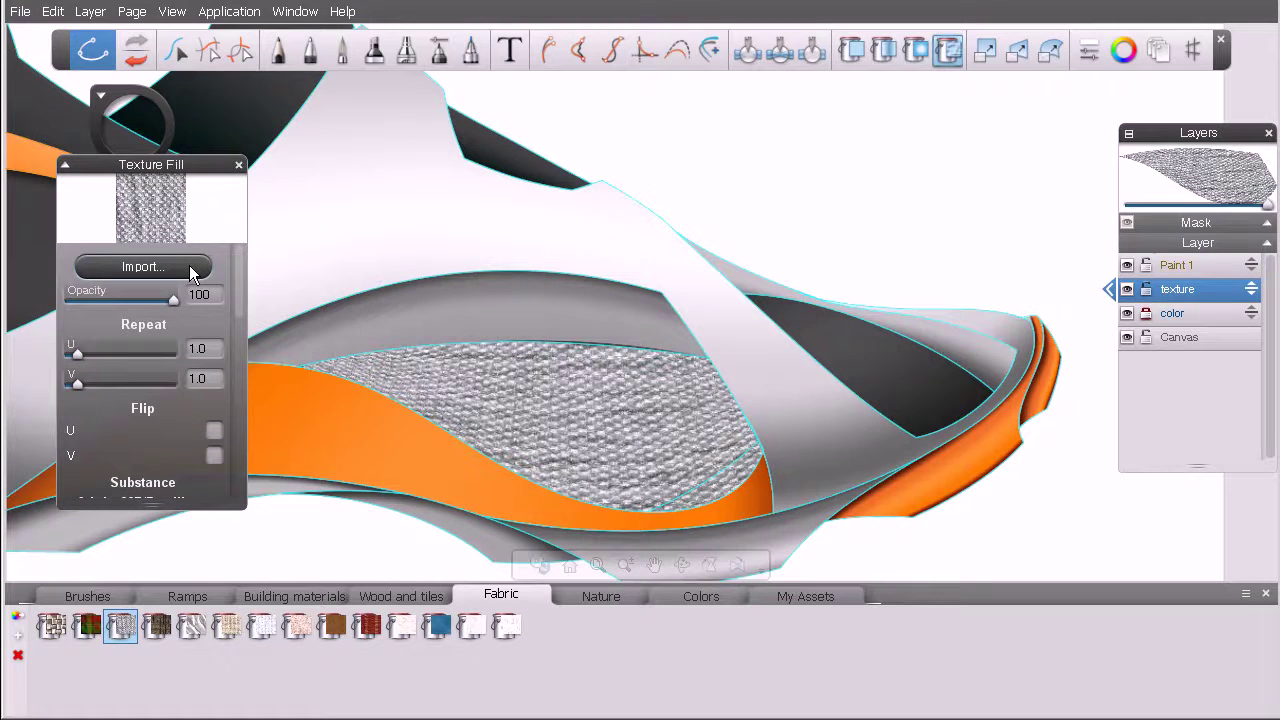
click(192, 268)
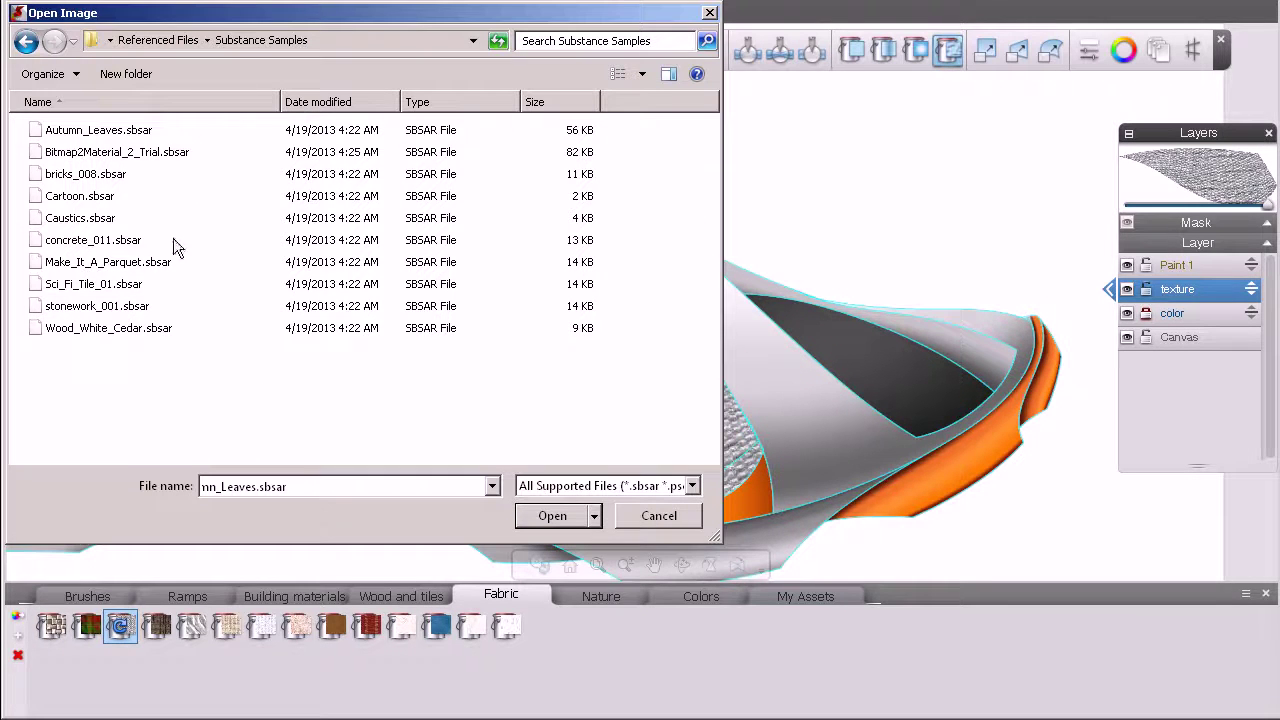
drag(395, 13, 456, 28)
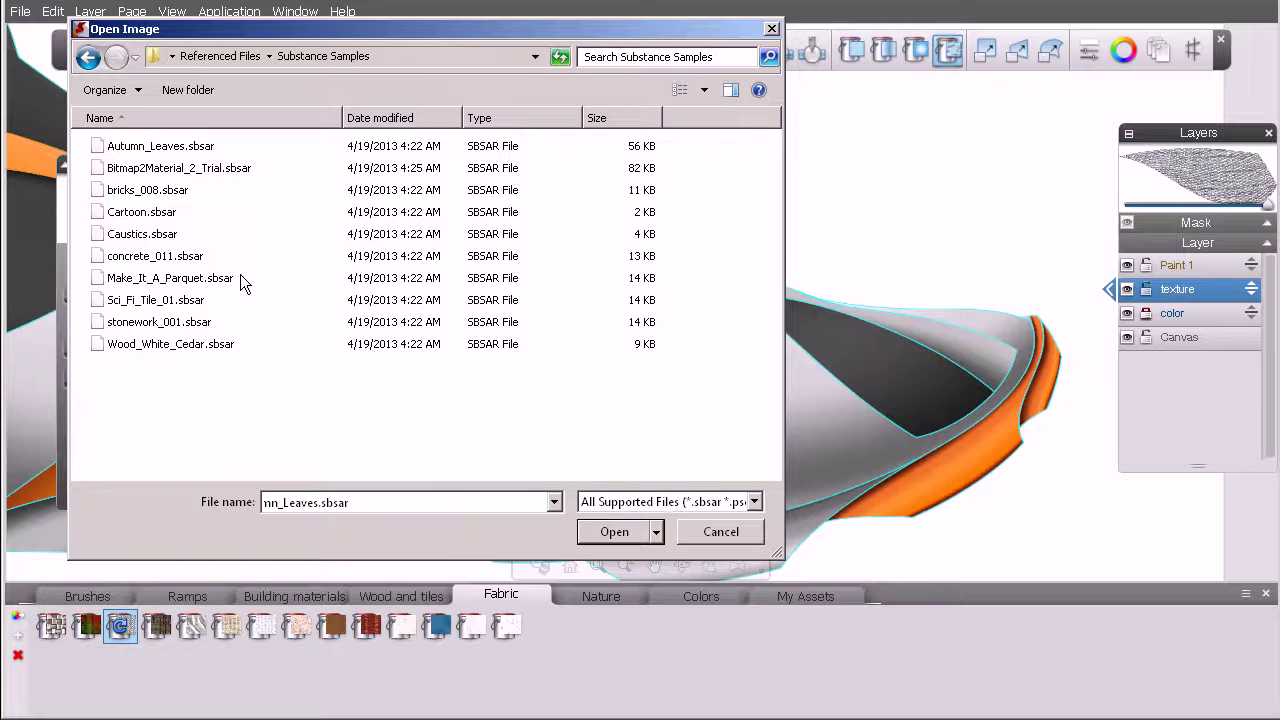
click(160, 324)
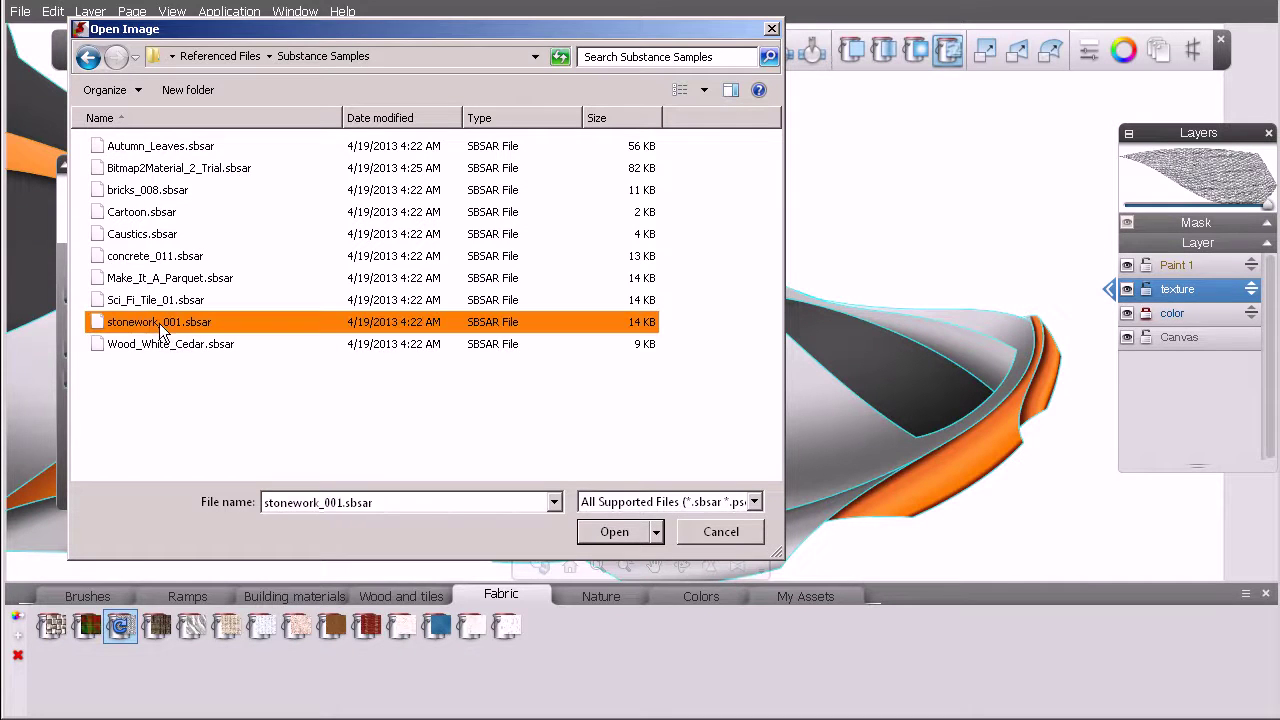
click(616, 531)
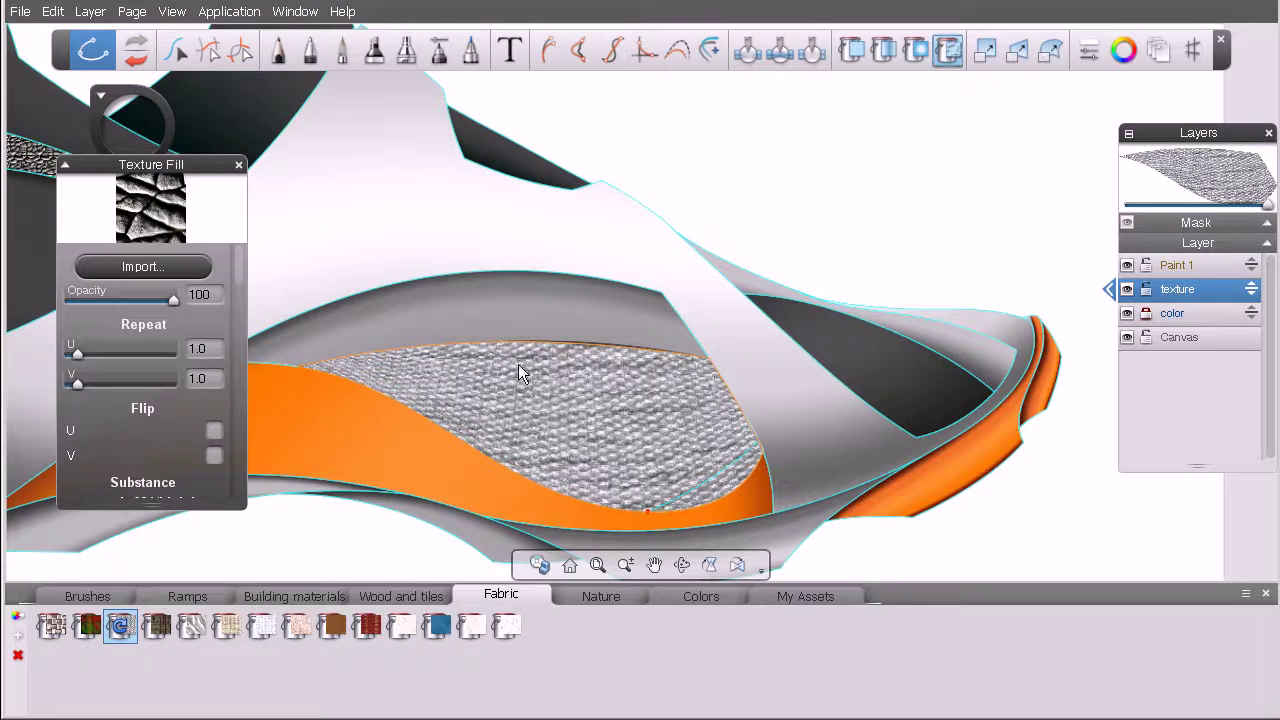
Step: Undo the stonework texture fill on the orange heel band and leave the fill tool
key(space)
drag(539, 376, 863, 393)
key(space)
drag(523, 343, 674, 366)
key(space)
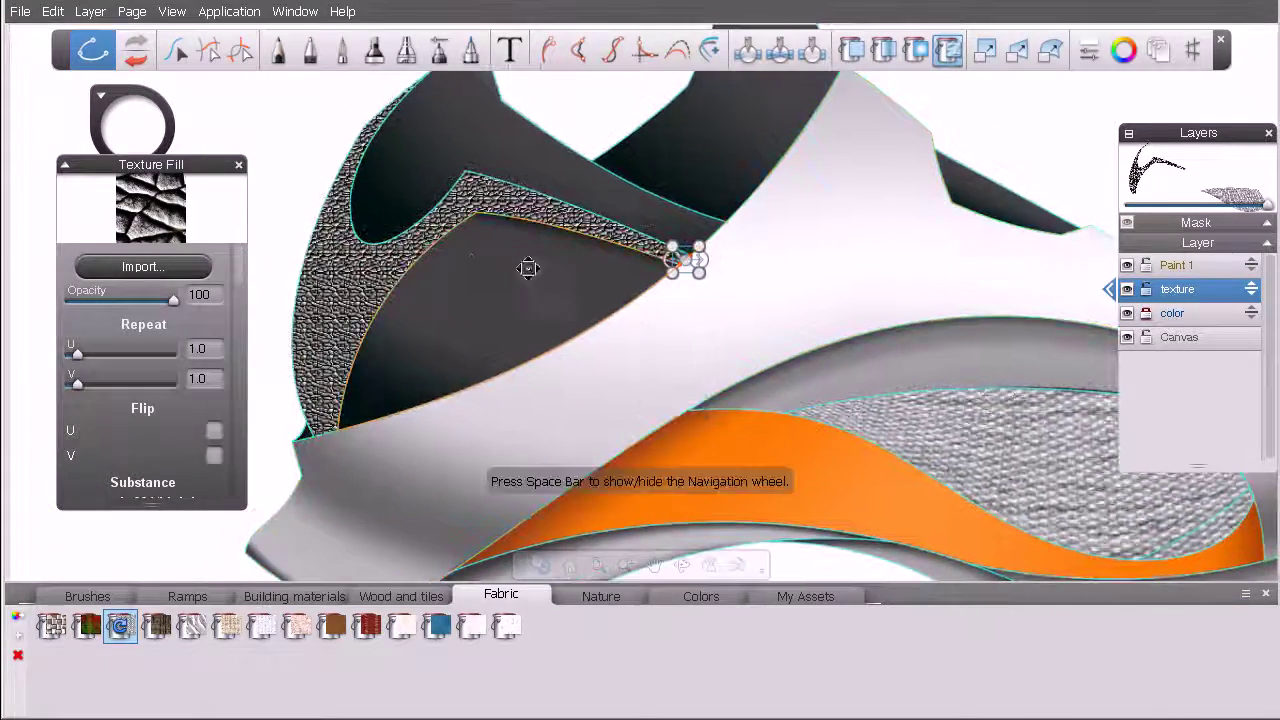
key(space)
drag(391, 334, 534, 390)
key(space)
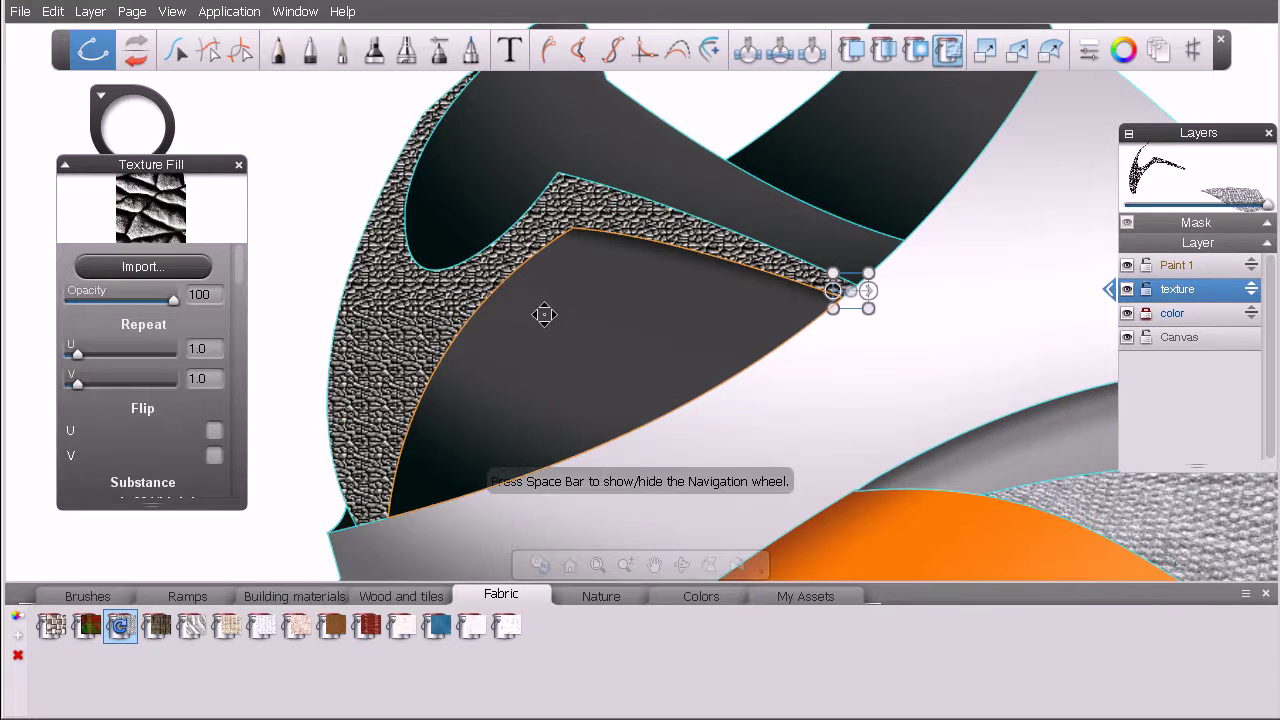
key(ctrl+z)
key(Escape)
click(497, 326)
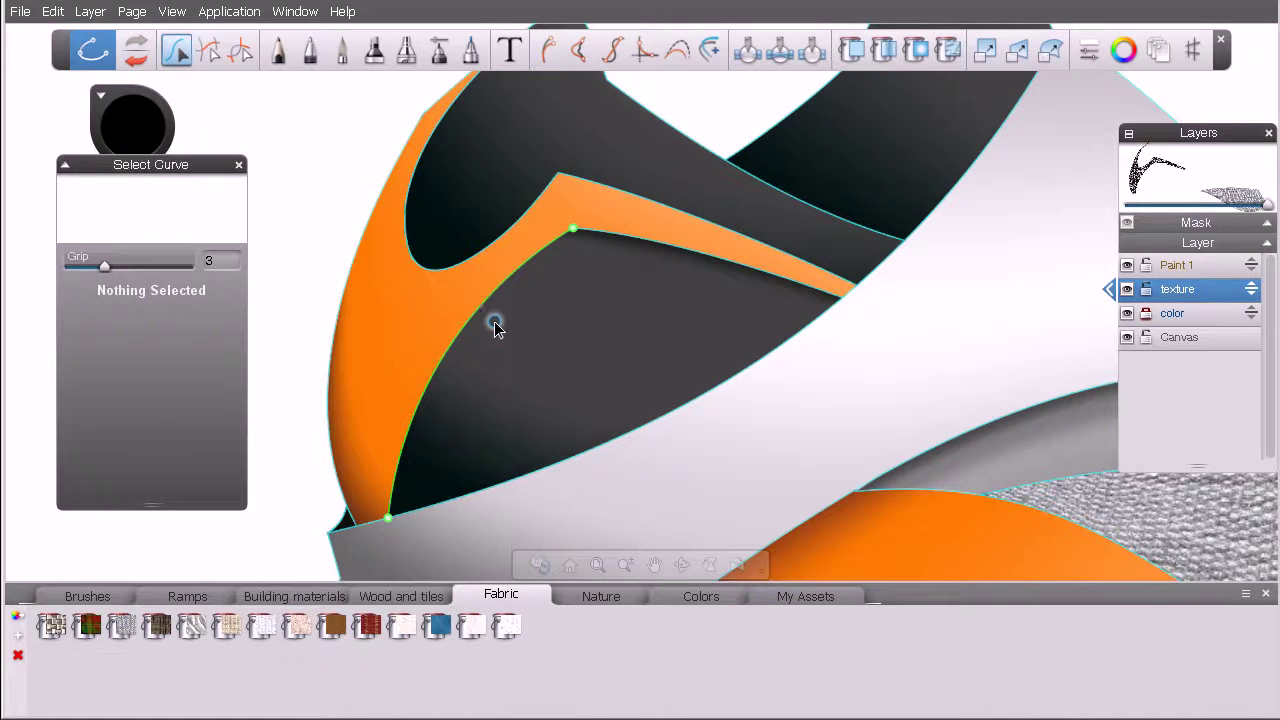
Step: Load stonework_001.sbsar into a new texture fill and fill the dark heel panel inside the orange band with it
click(946, 55)
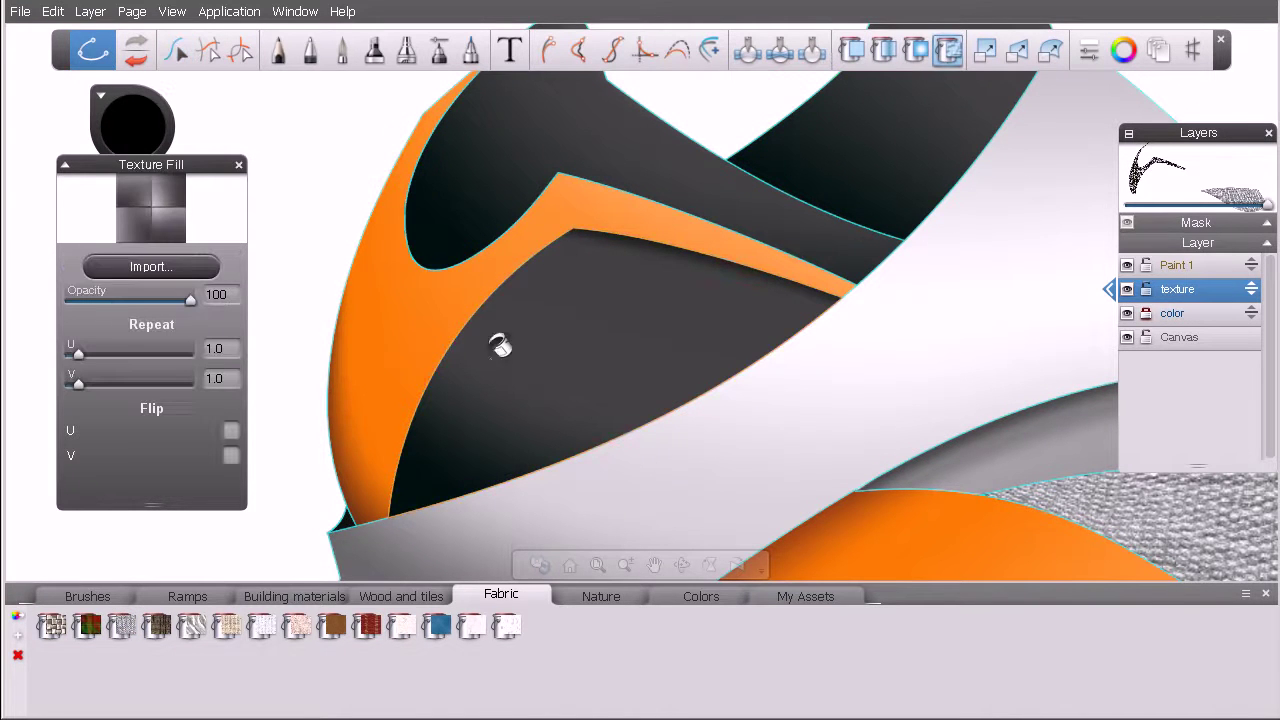
click(151, 266)
click(197, 345)
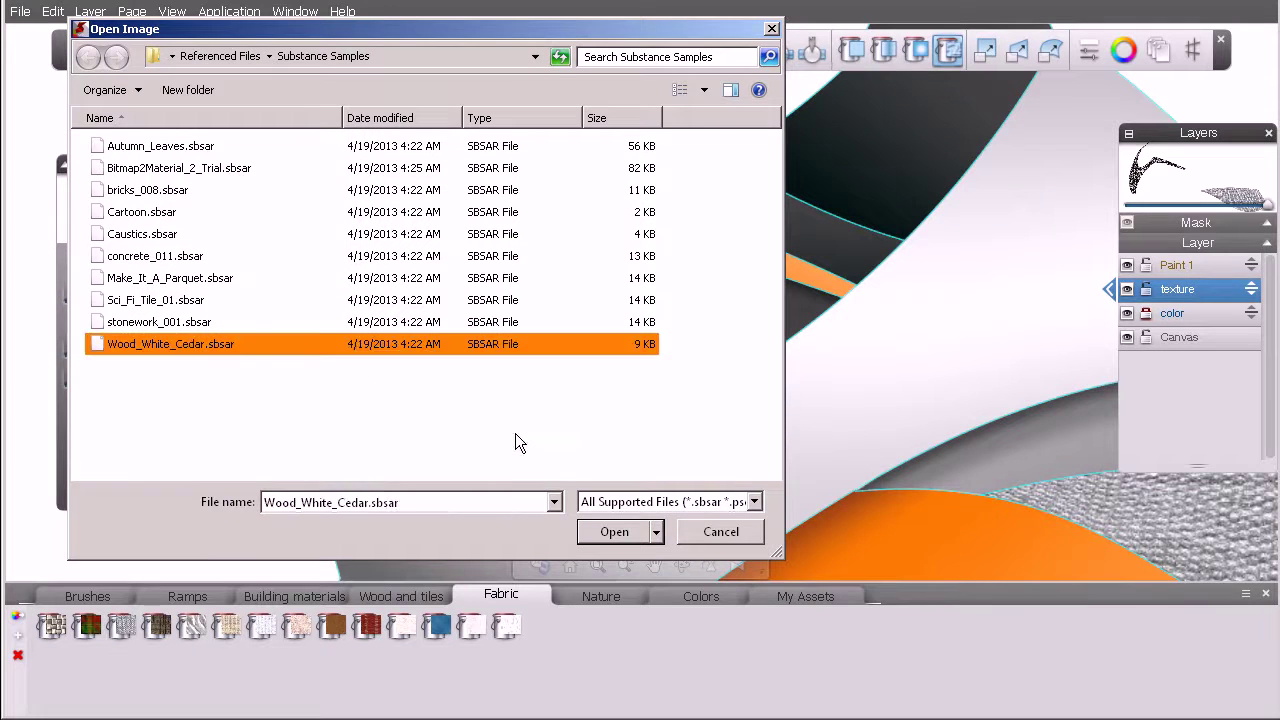
click(208, 324)
click(648, 534)
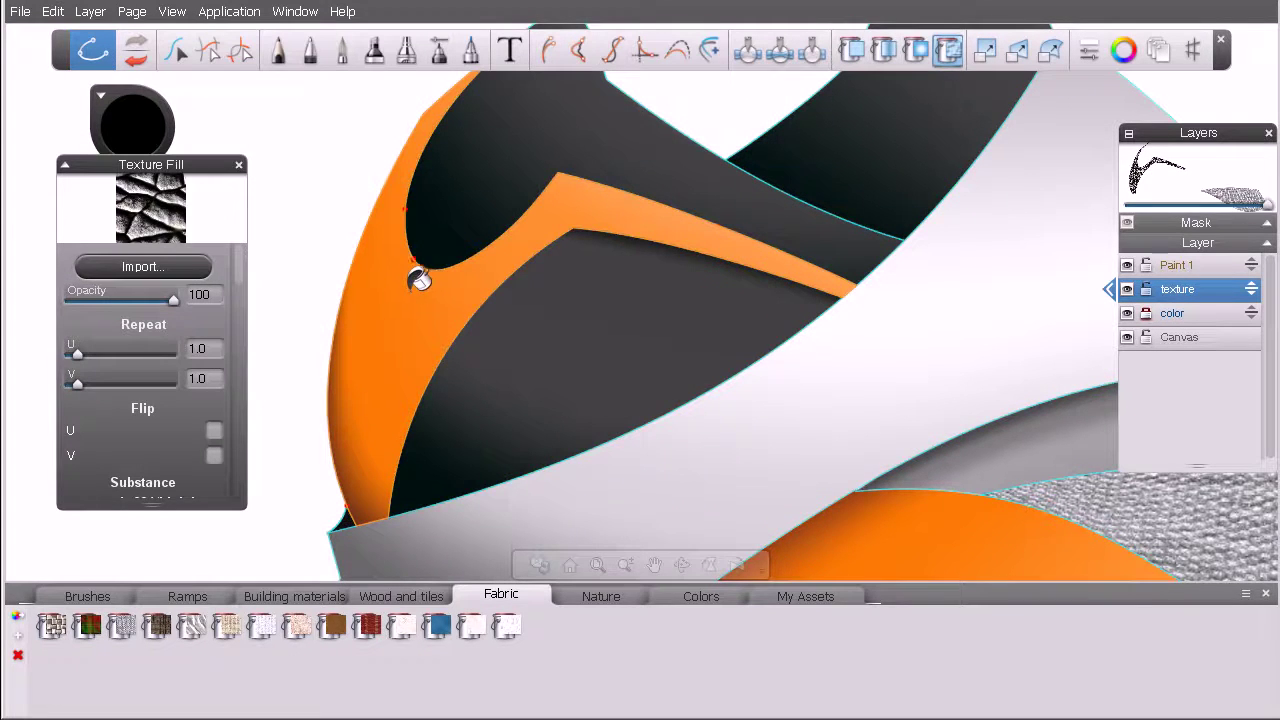
click(598, 264)
drag(592, 373, 585, 402)
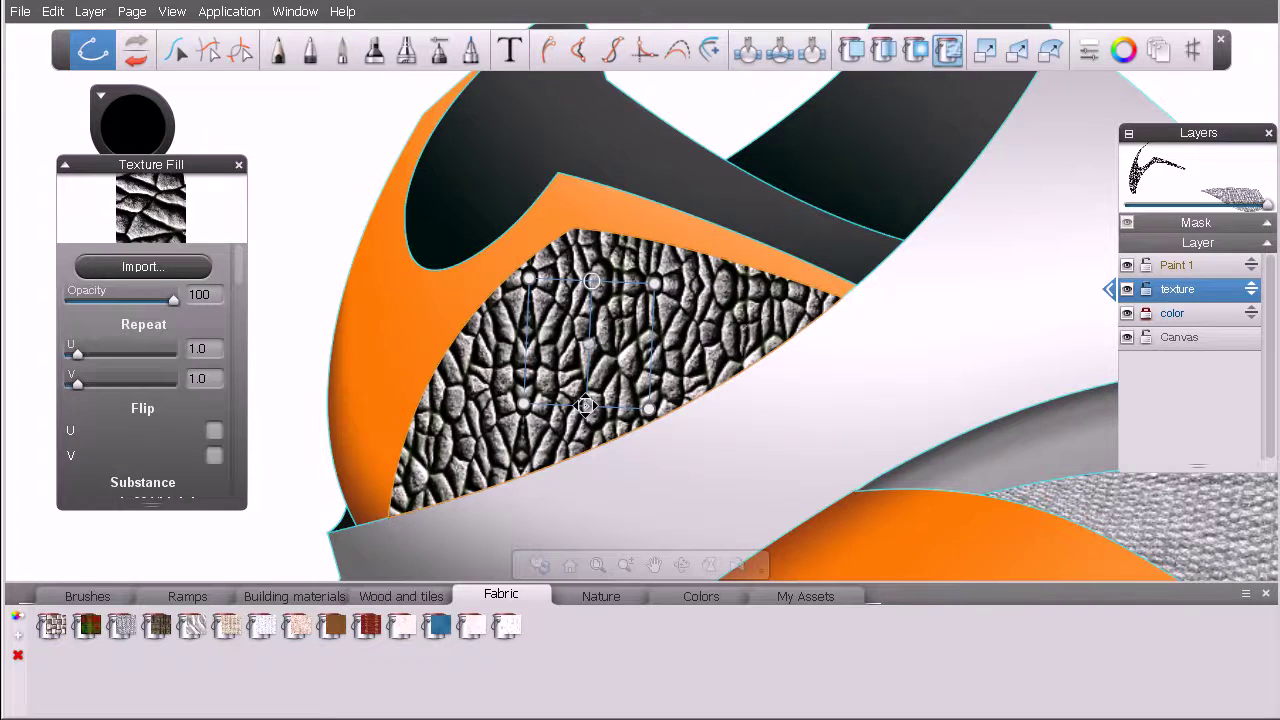
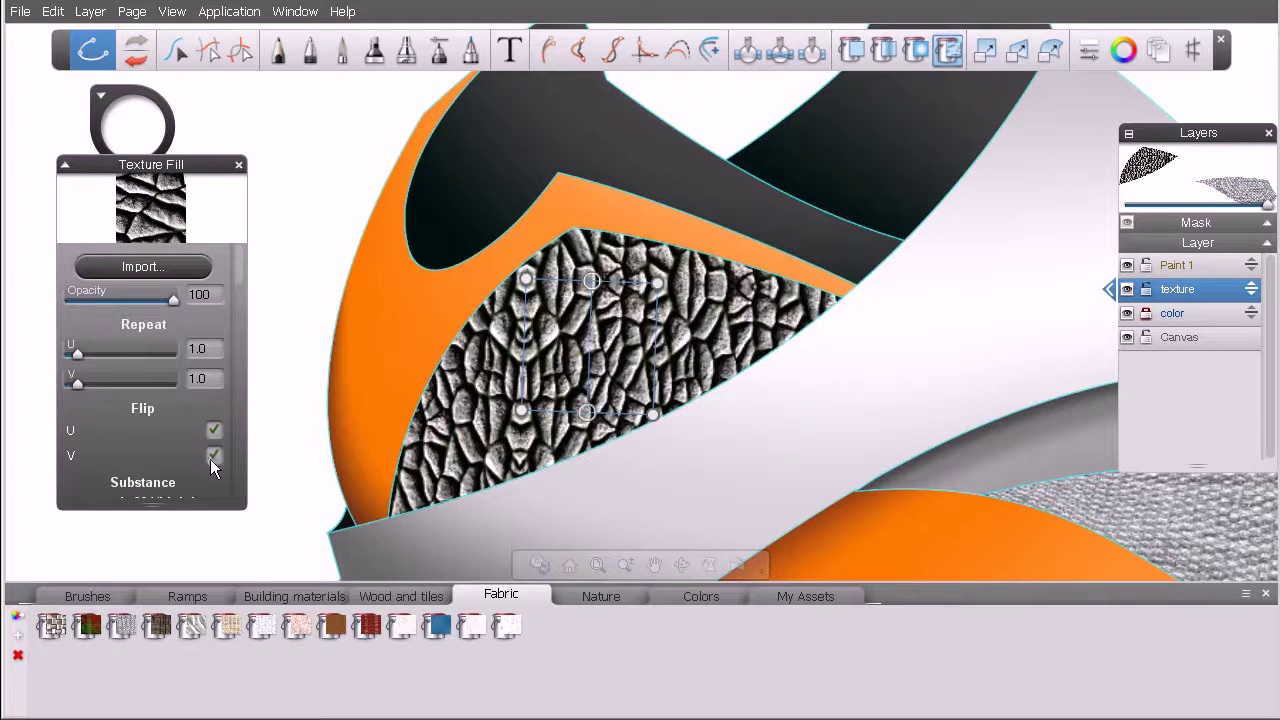
Step: Turn off the stonework texture's U and V flips and lengthen the Texture Fill settings window
click(214, 431)
click(212, 453)
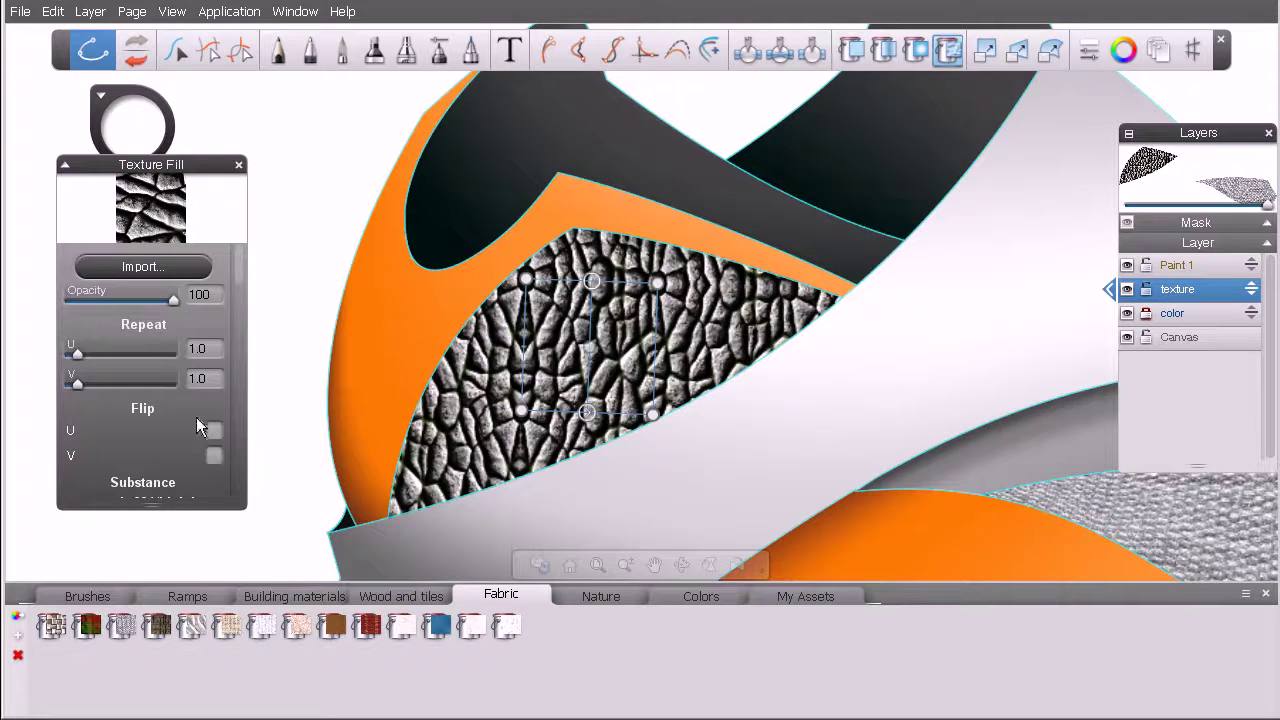
drag(236, 271, 239, 318)
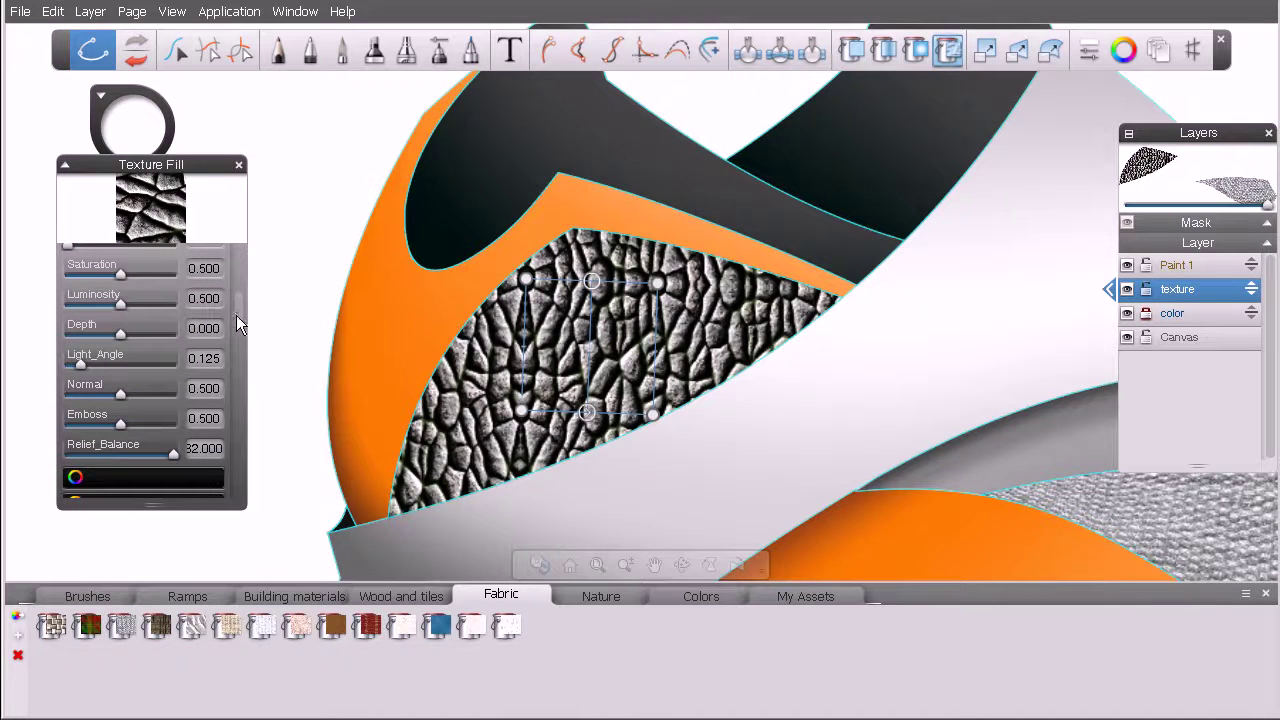
drag(206, 164, 200, 118)
drag(149, 458, 138, 566)
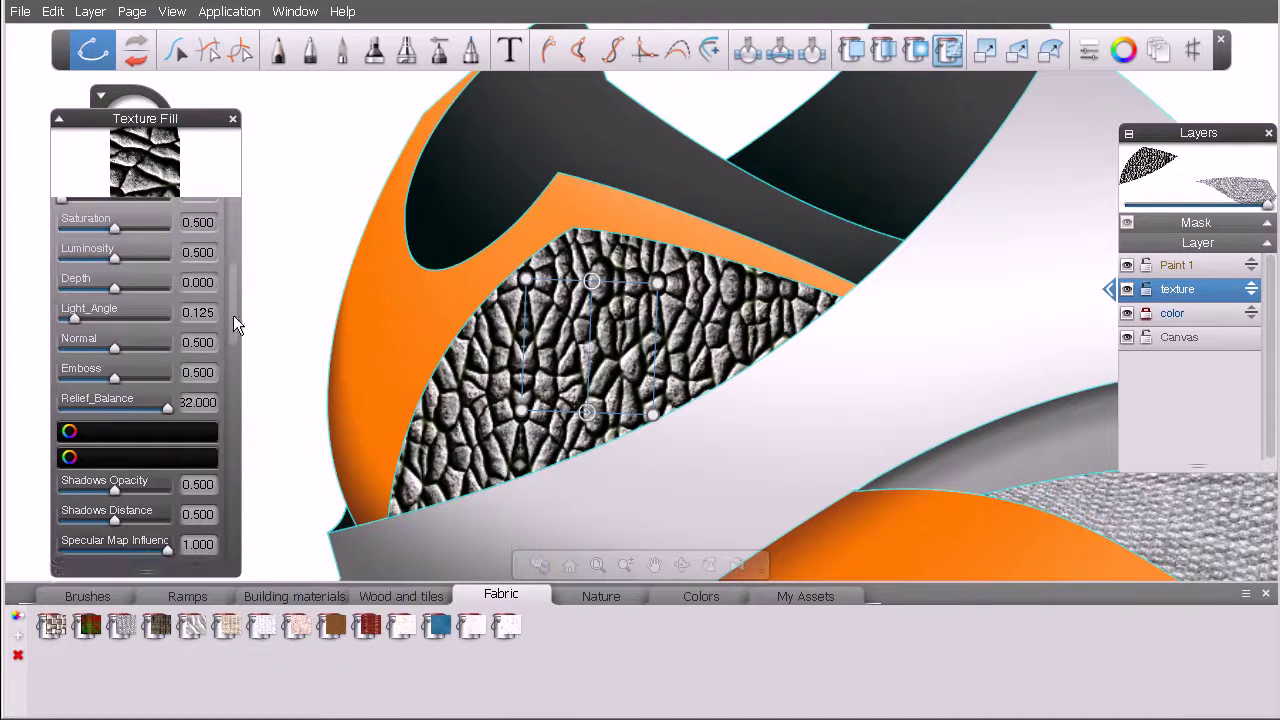
Step: Set the stonework texture's hue shift to 0.010, luminosity to 0.490 and light angle to 0.439
drag(237, 325, 232, 314)
mouse_move(63, 243)
mouse_down()
mouse_move(92, 240)
mouse_move(63, 240)
mouse_up()
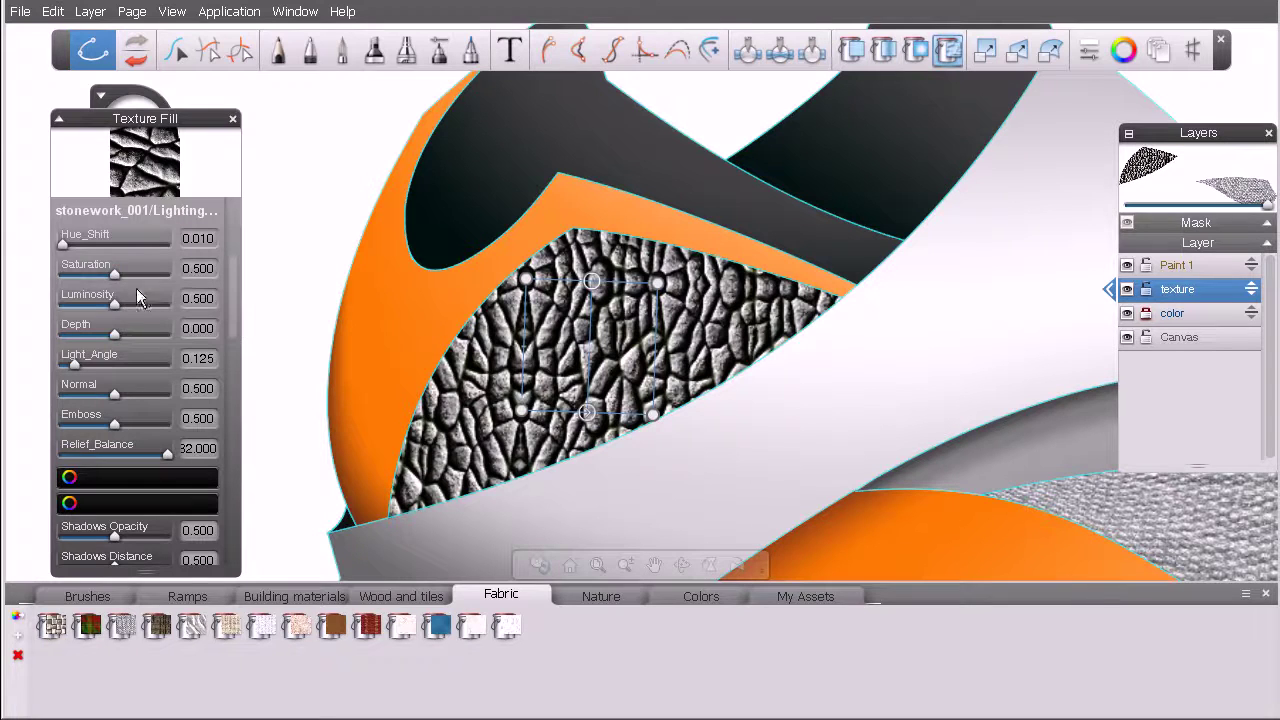
drag(114, 296, 114, 335)
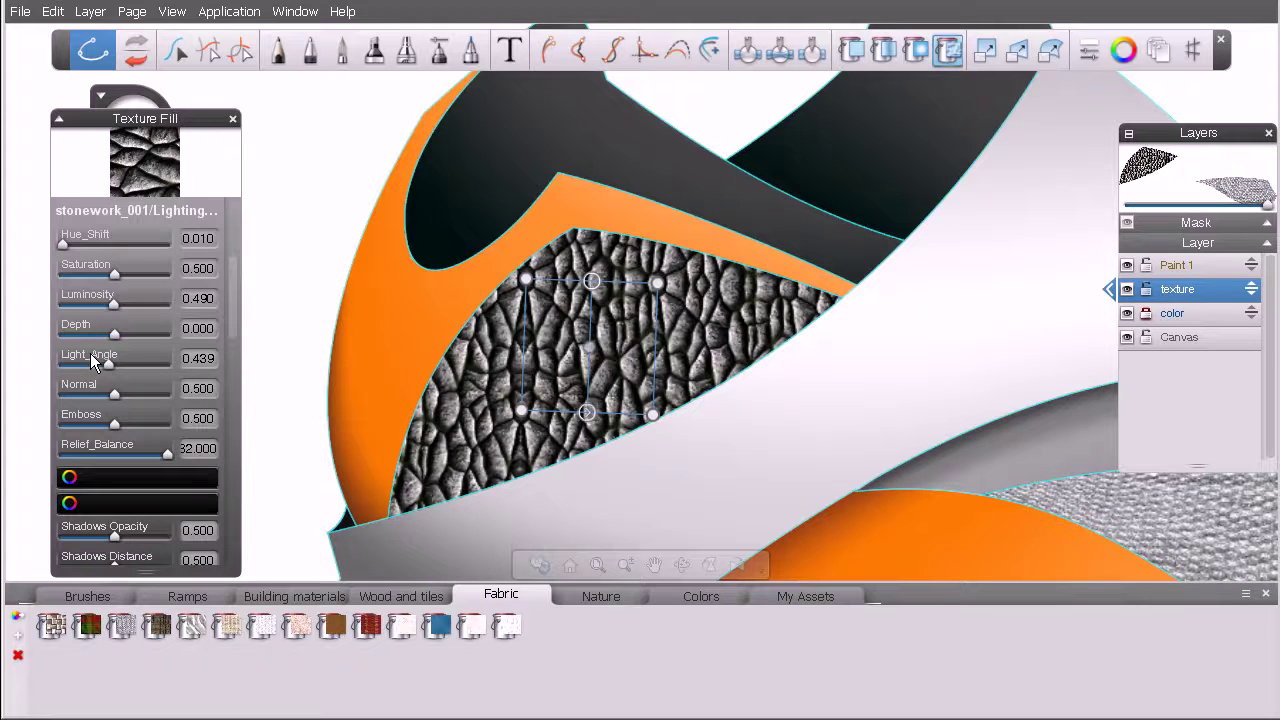
Step: Change the first black colour under the stonework texture's relief balance to orange
drag(232, 321, 234, 364)
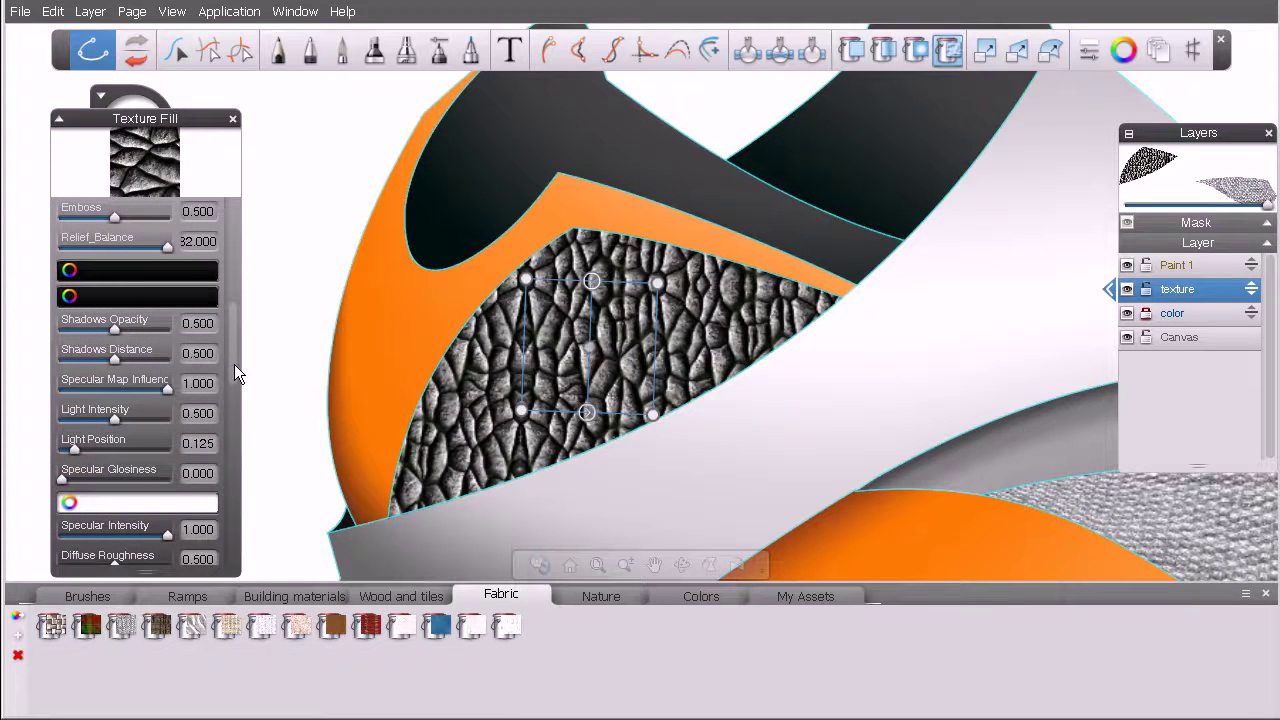
click(158, 272)
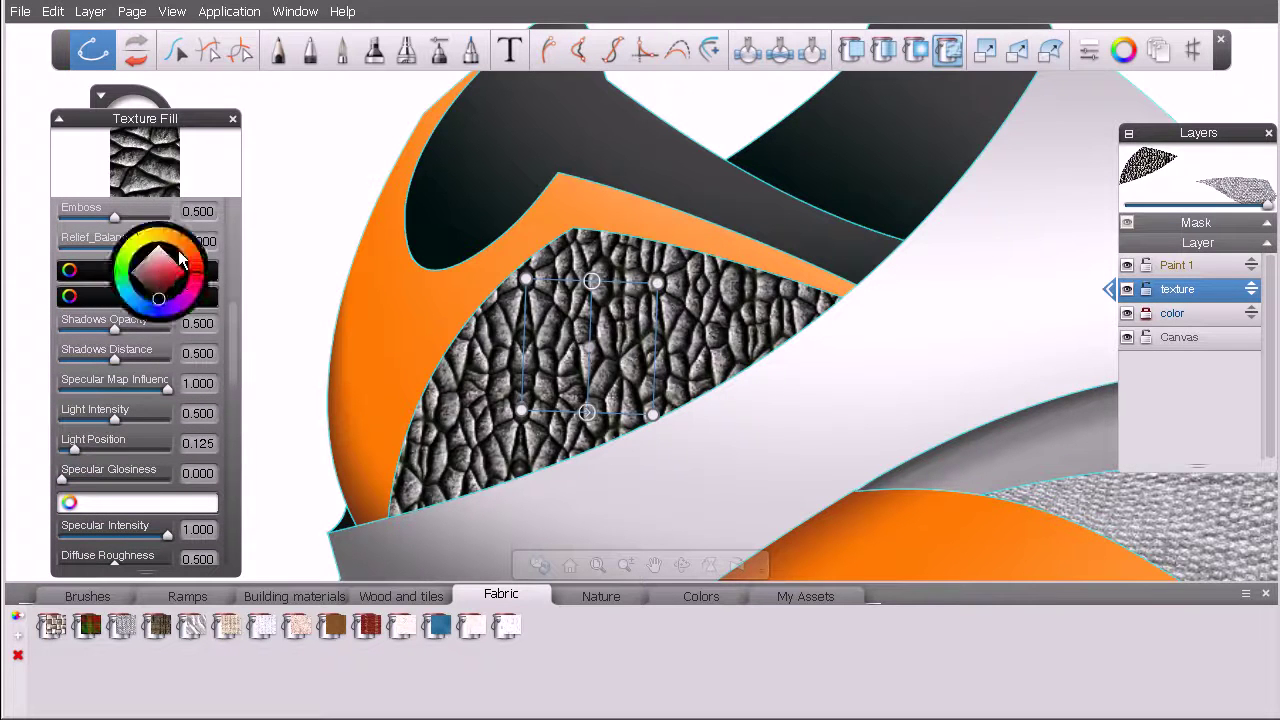
click(187, 245)
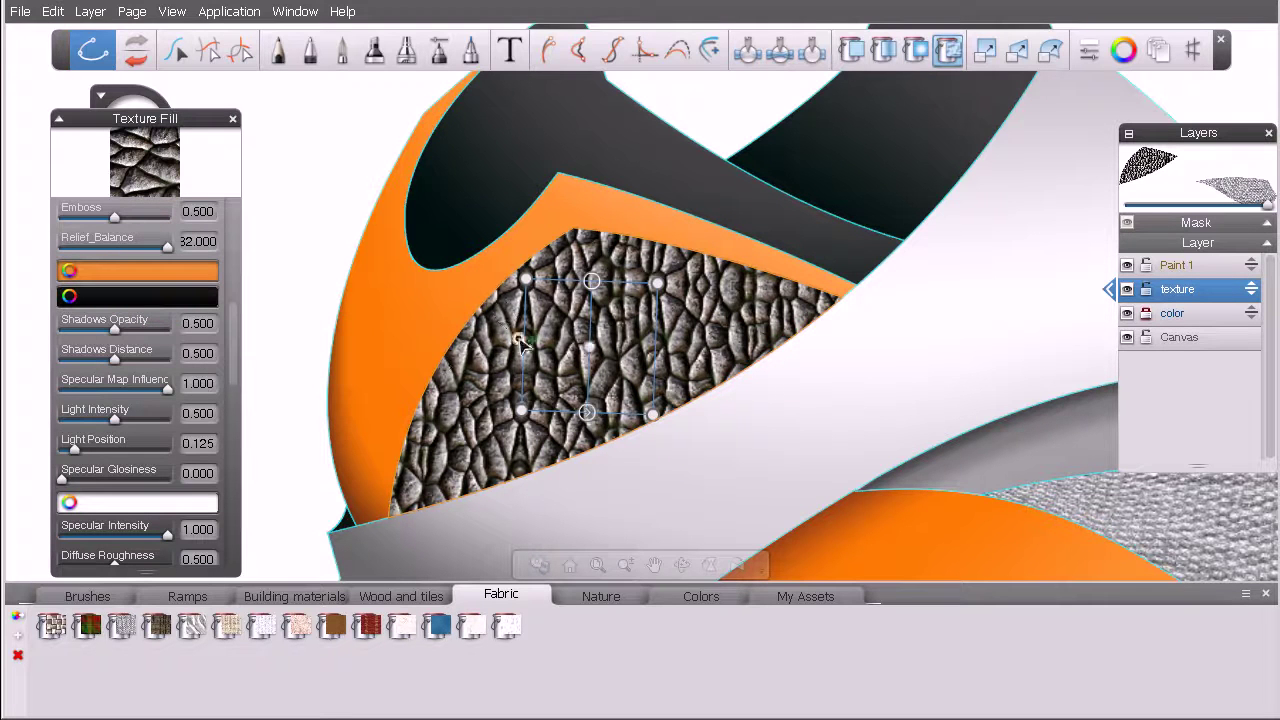
Step: Try red for the second relief balance colour, return both colours to black, and set shadows opacity to 0.949 and shadows distance to 0.520
click(172, 295)
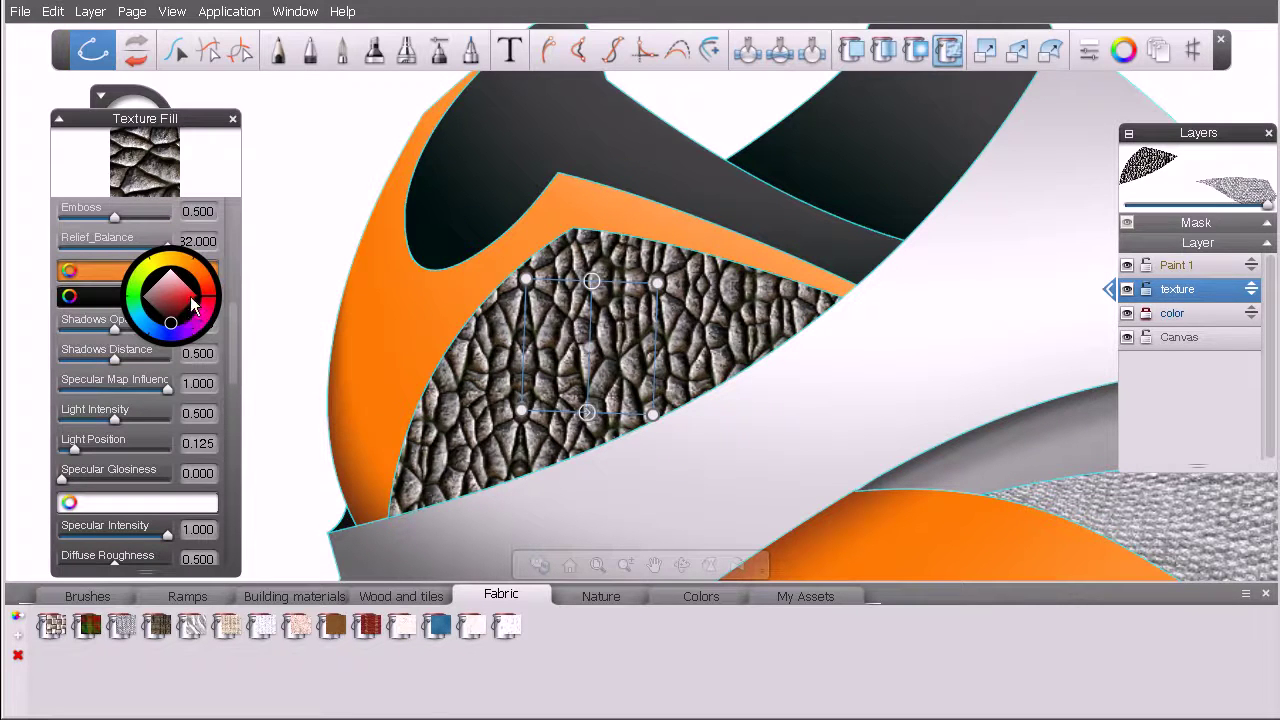
click(192, 300)
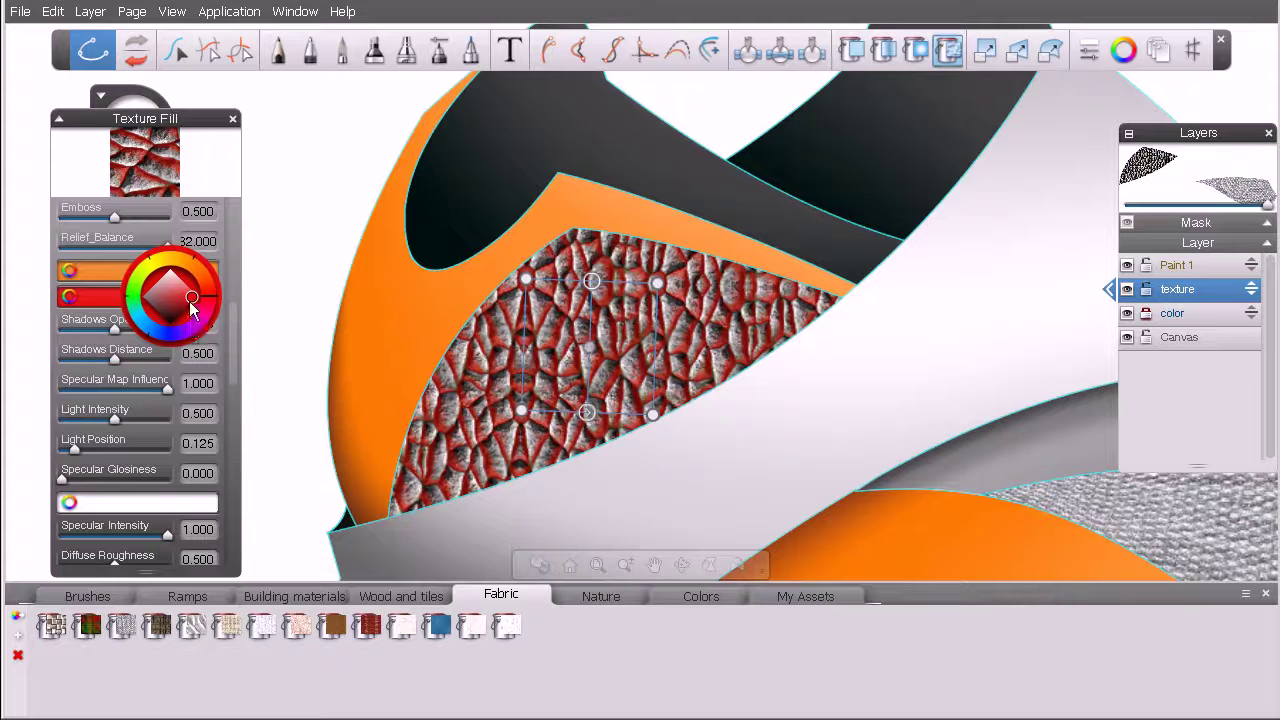
click(158, 320)
drag(116, 271, 118, 324)
scroll(233, 358, down, 2)
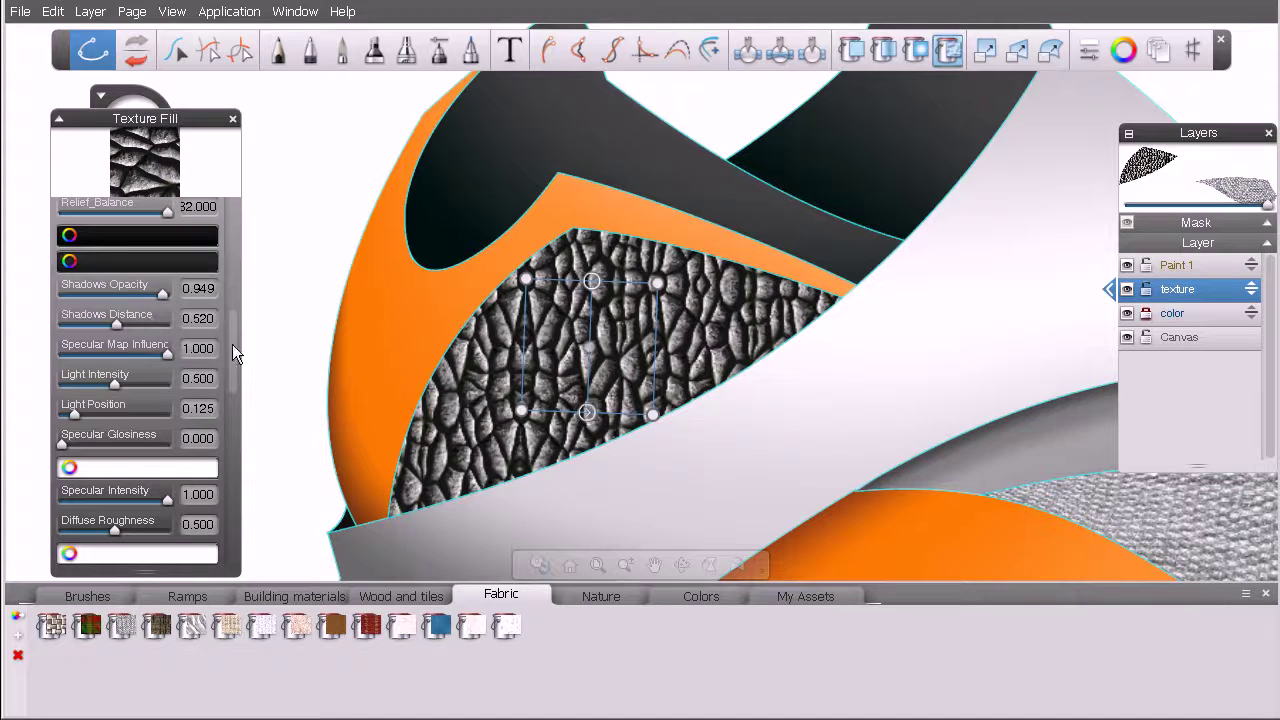
Step: Look through the remaining stonework substance parameters and the sample substance files available for import, without loading another one
drag(237, 347, 236, 444)
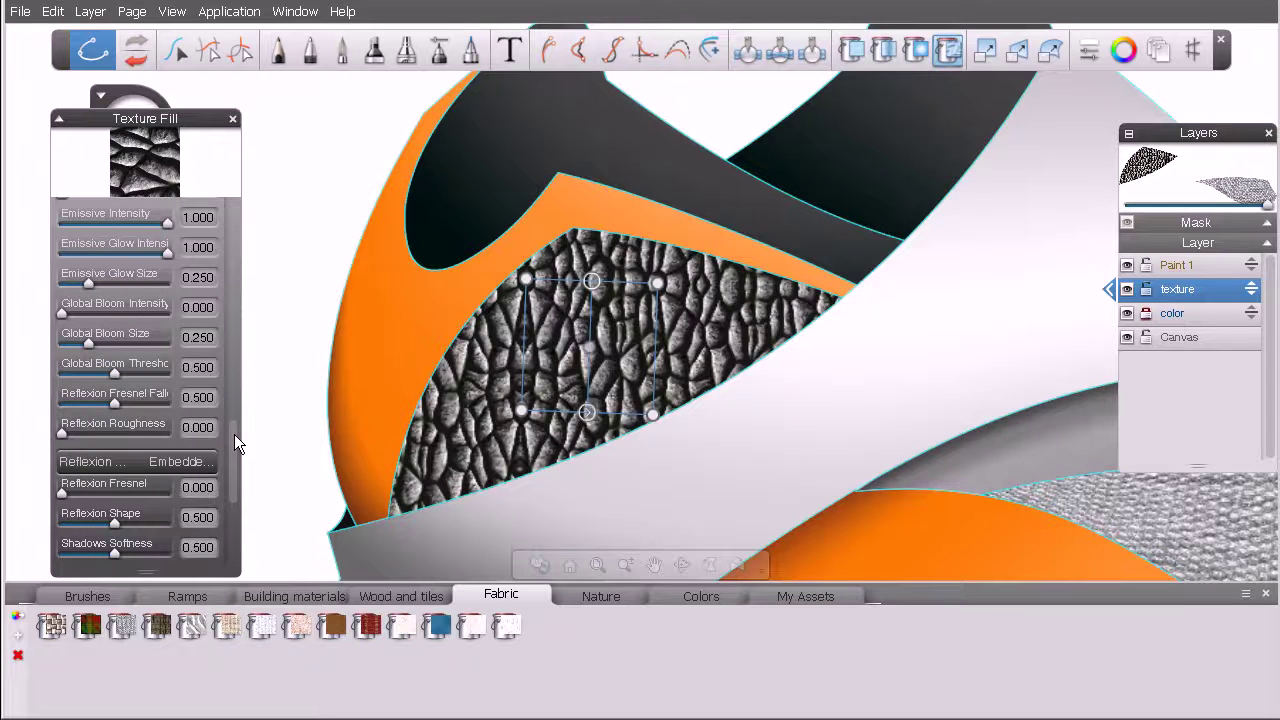
drag(233, 460, 236, 240)
click(205, 234)
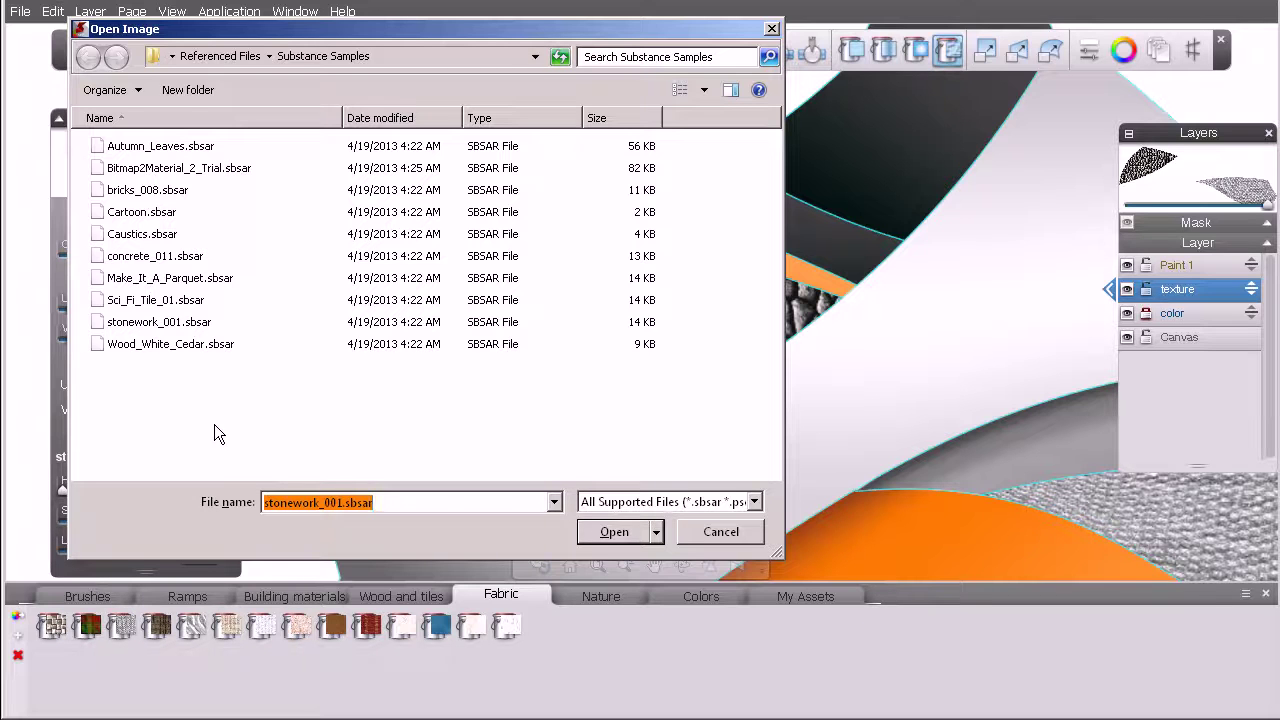
click(721, 531)
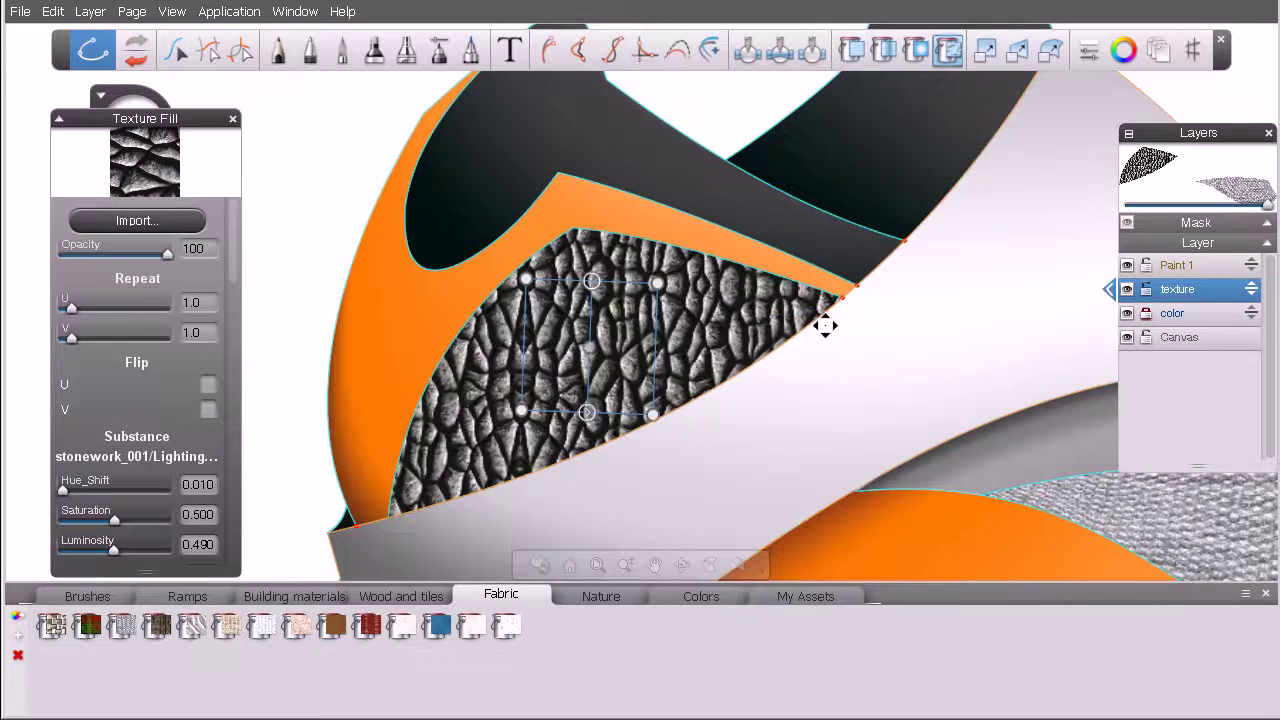
Step: Undo the stonework texture fill on the heel panel
key(space)
drag(795, 289, 692, 291)
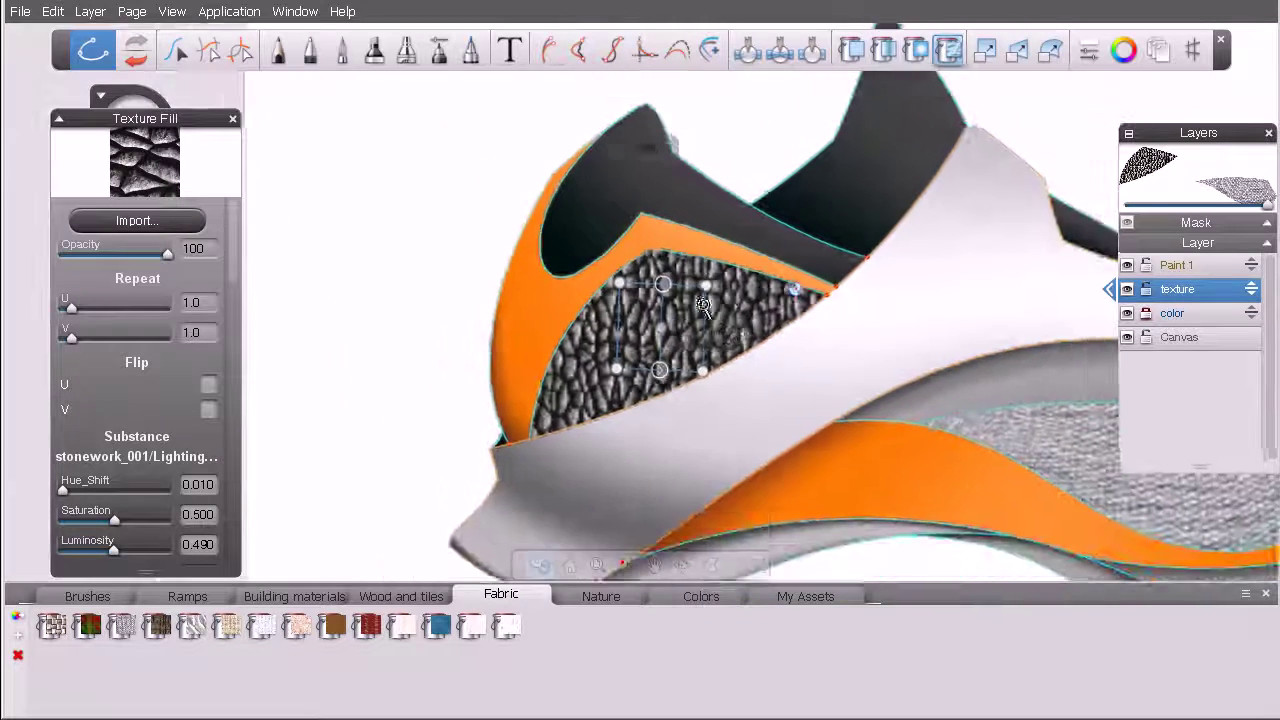
drag(735, 345, 509, 303)
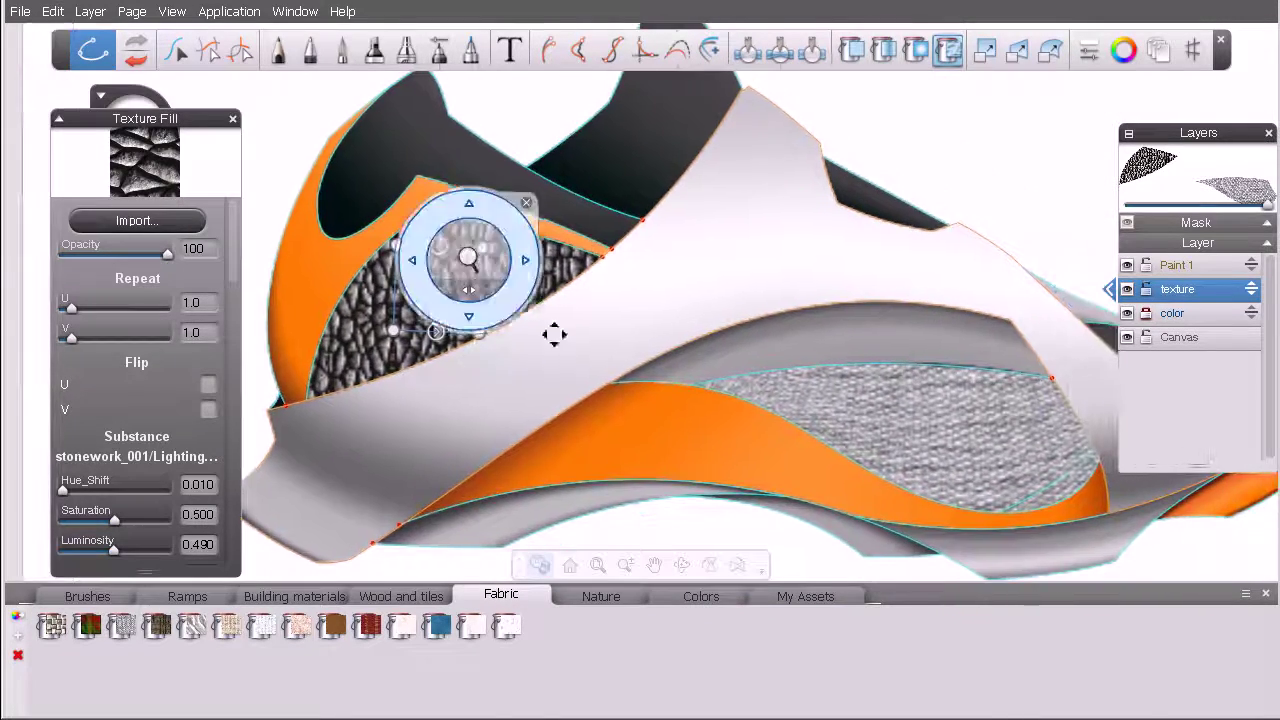
key(space)
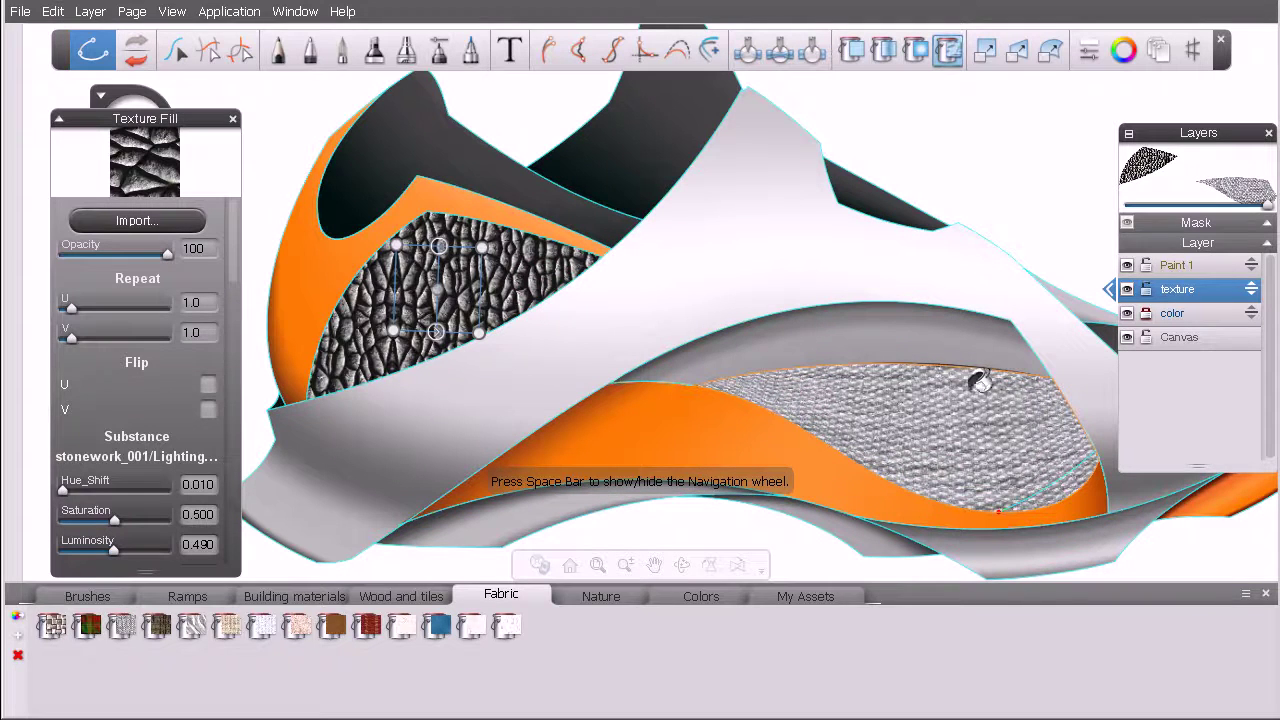
key(space)
drag(934, 429, 789, 400)
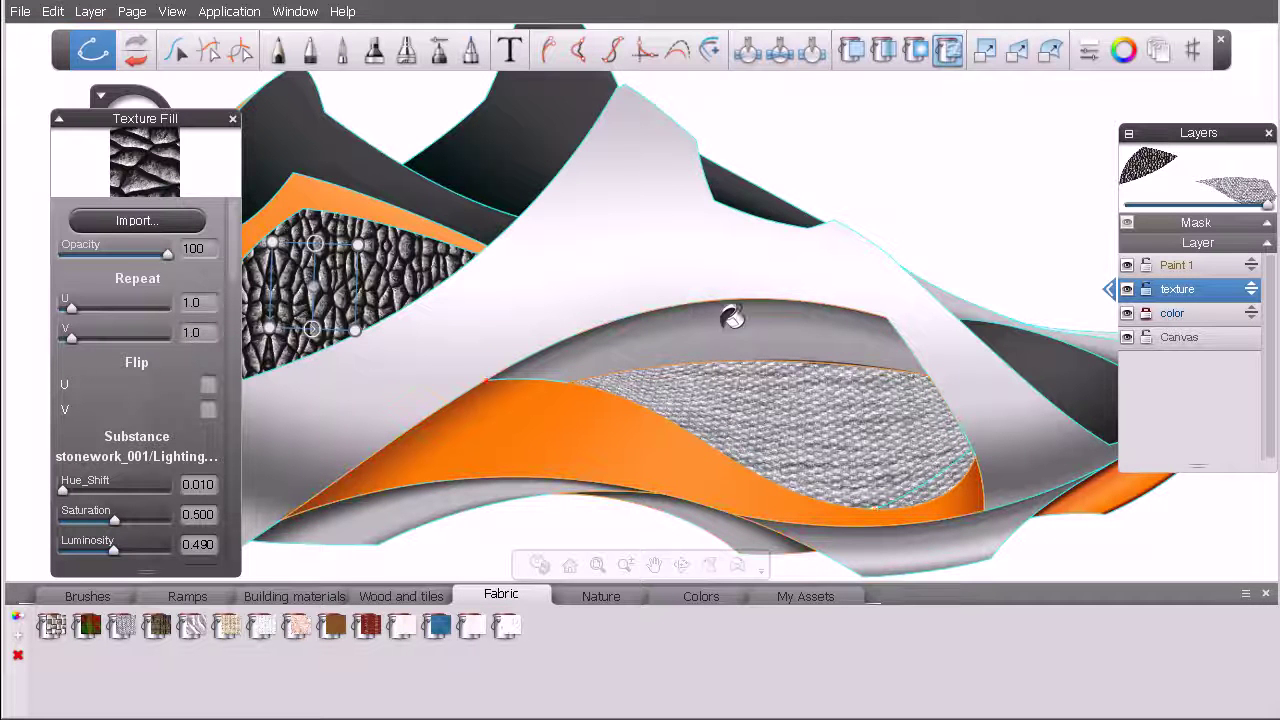
key(ctrl+z)
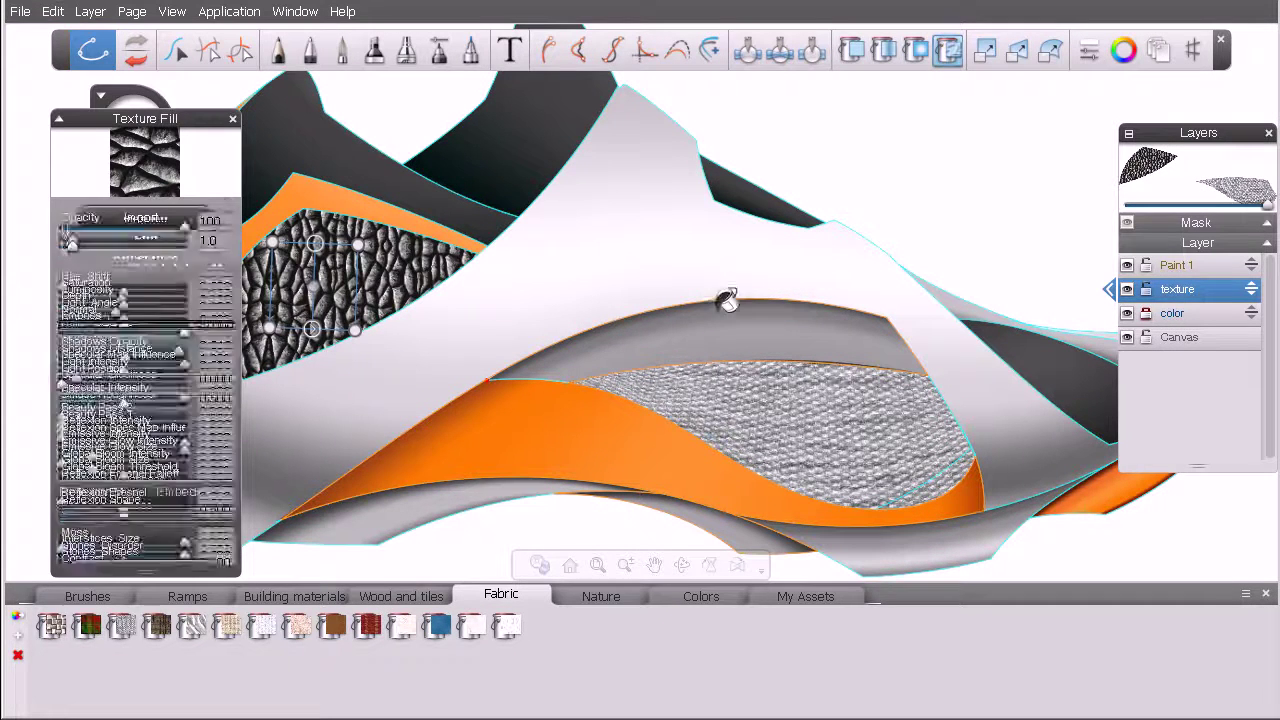
Step: Leave the texture fill tool for curve selection and set the texture layer's blend mode to Multiply
click(178, 54)
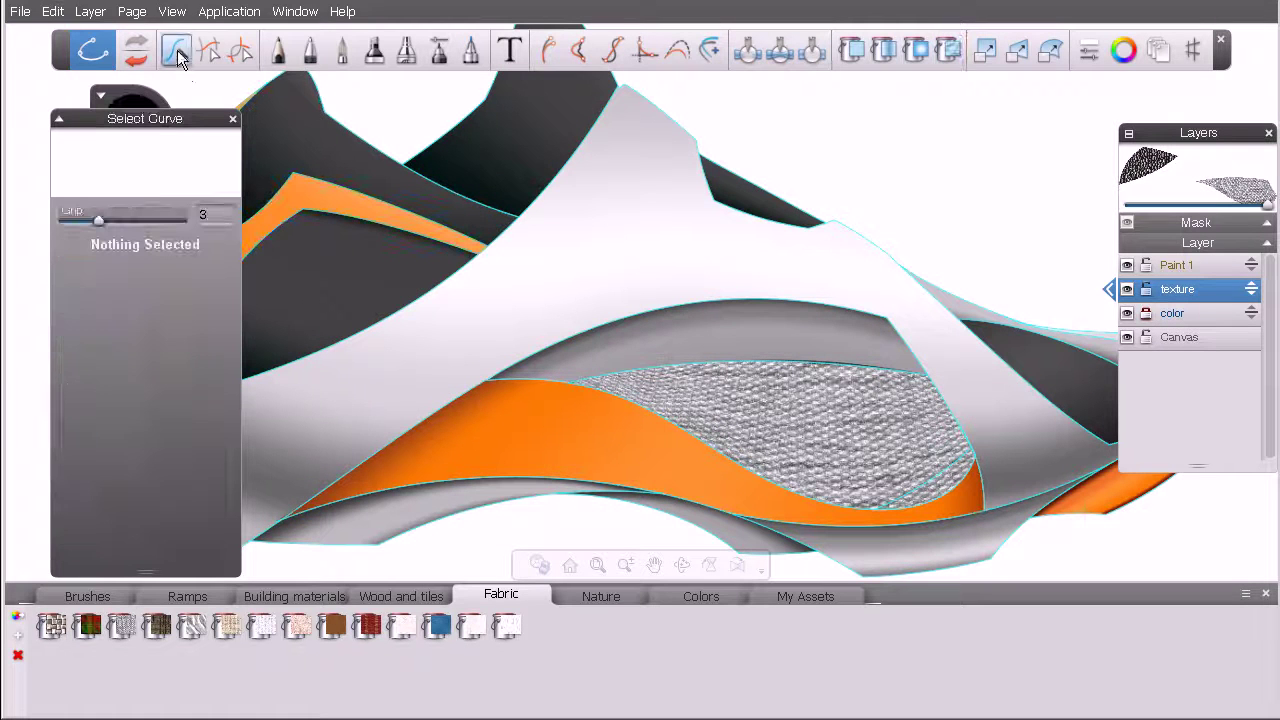
click(1110, 290)
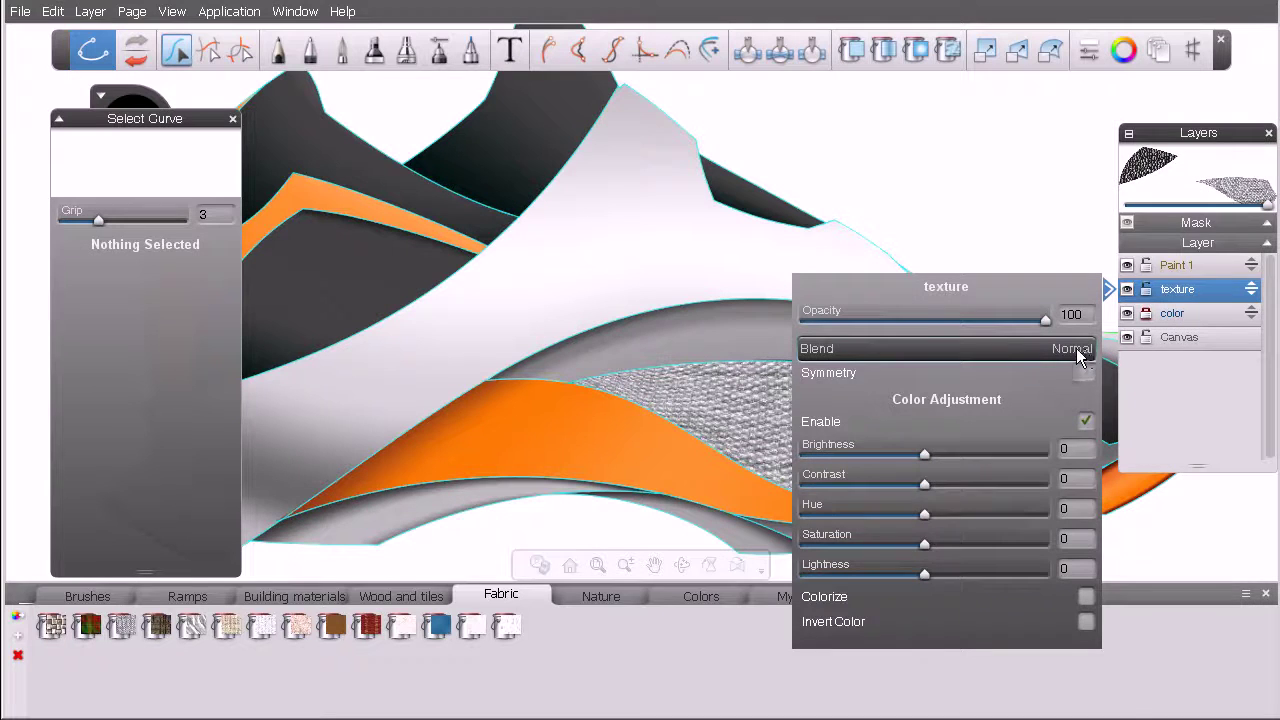
click(1076, 350)
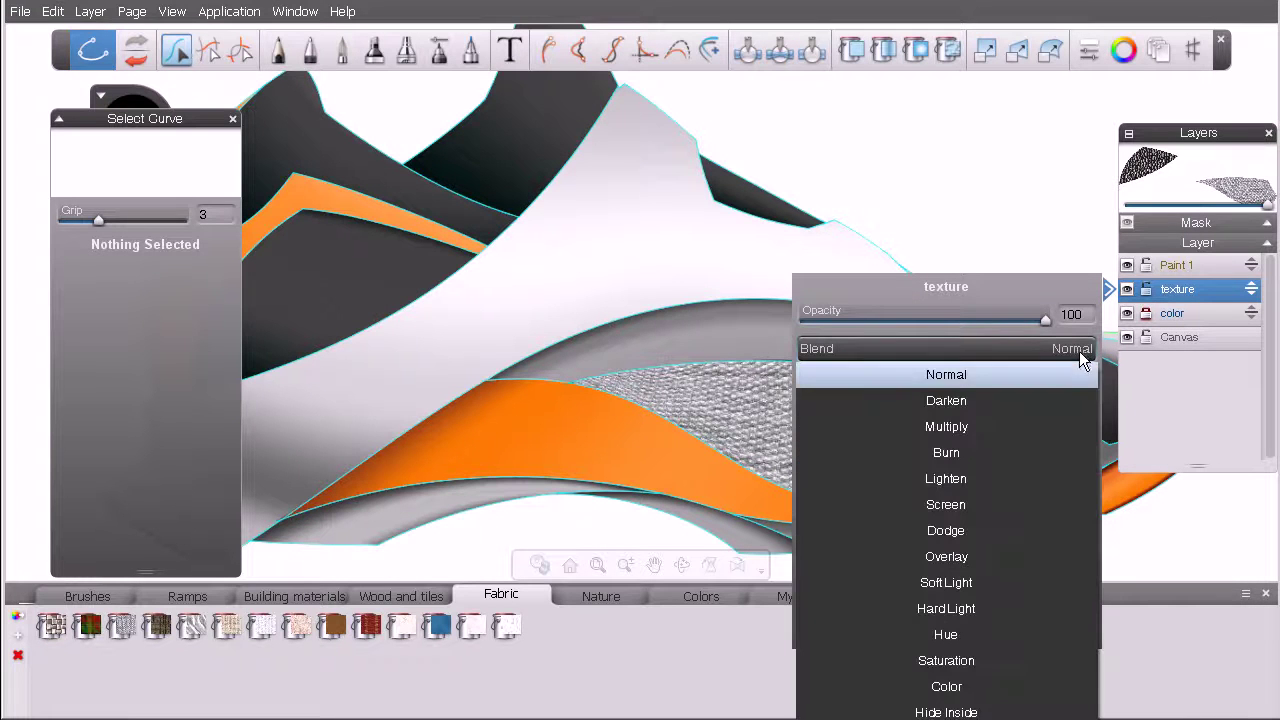
click(1044, 430)
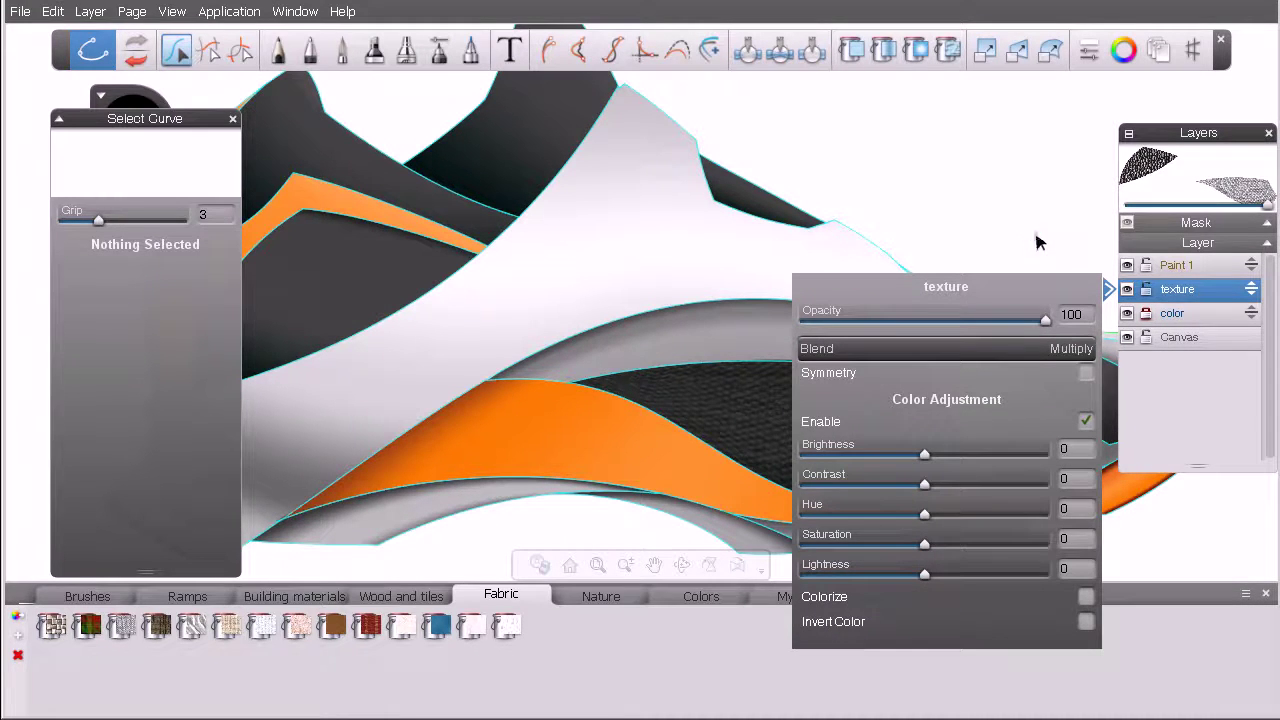